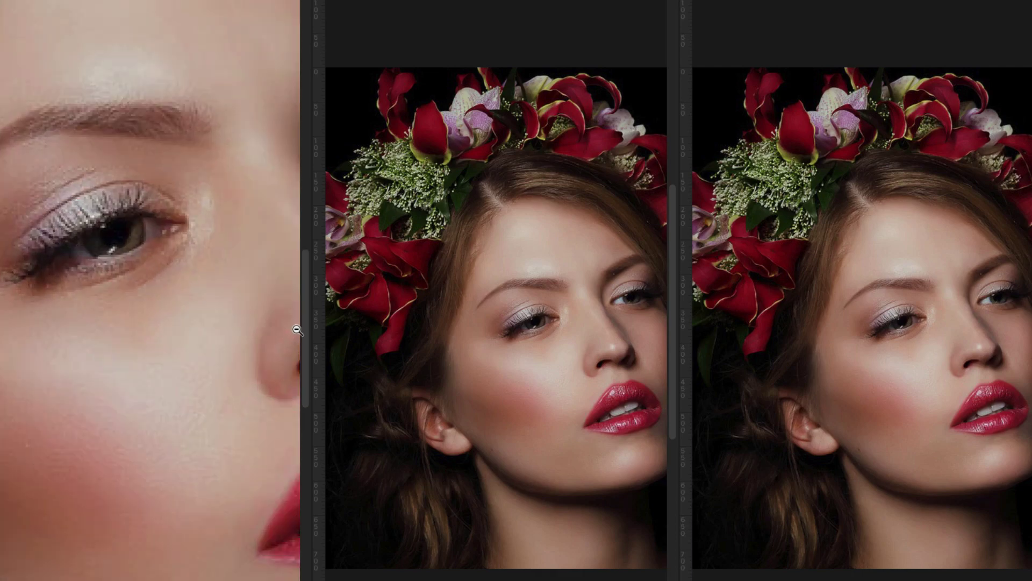
# Step: Match zoom and location across all three portrait copies and raise the Unsharp Mask radius
pyautogui.scroll(2, 212, 391)
pyautogui.click(349, 0)
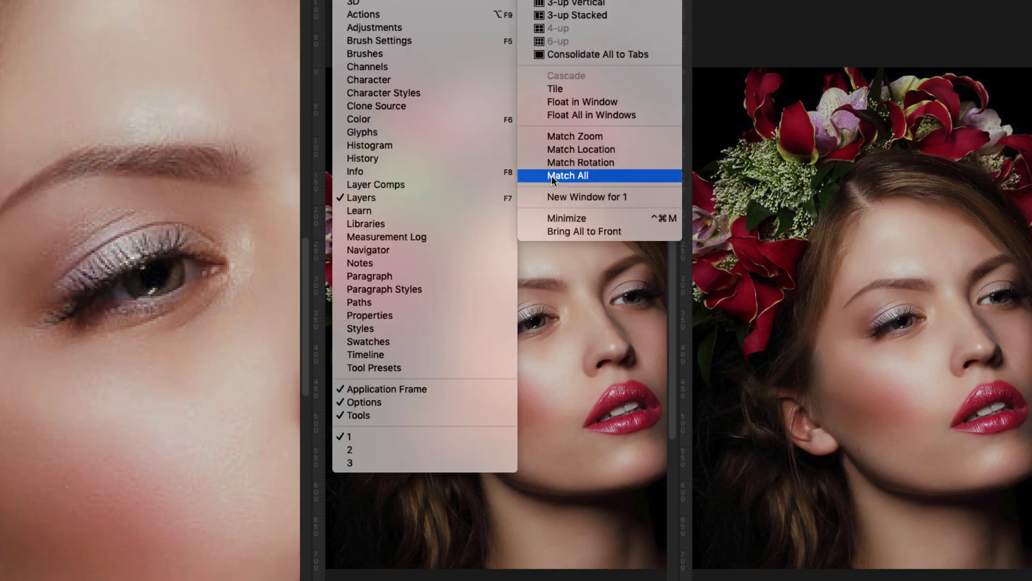
pyautogui.click(556, 175)
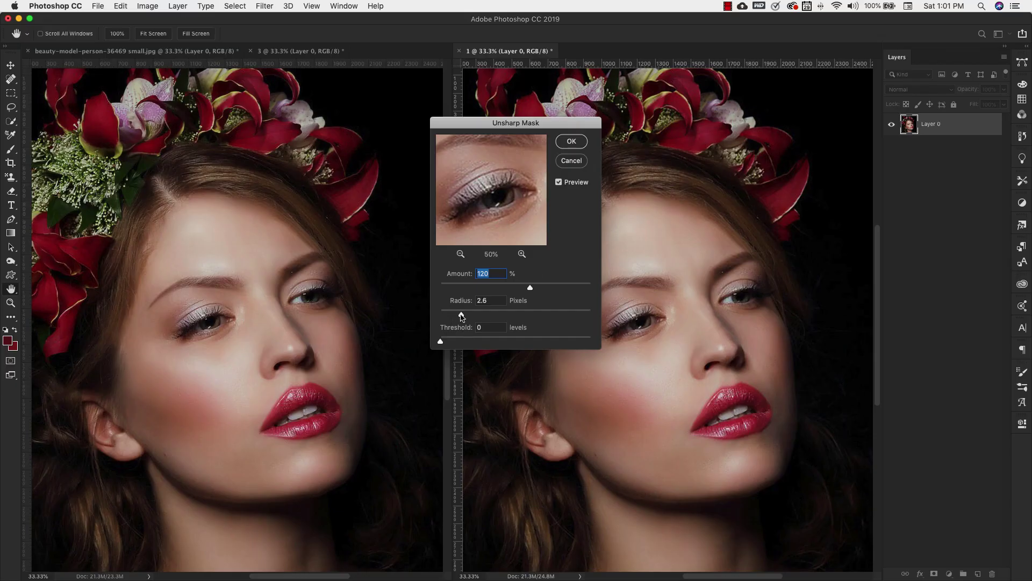
pyautogui.moveTo(462, 316); pyautogui.dragTo(501, 312)
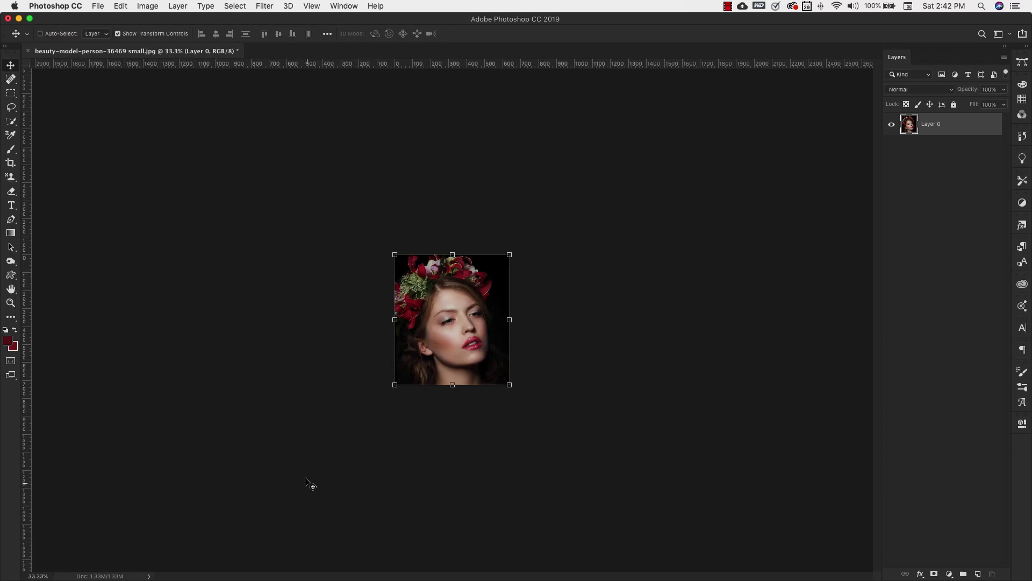
pyautogui.moveTo(101, 576); pyautogui.dragTo(110, 542)
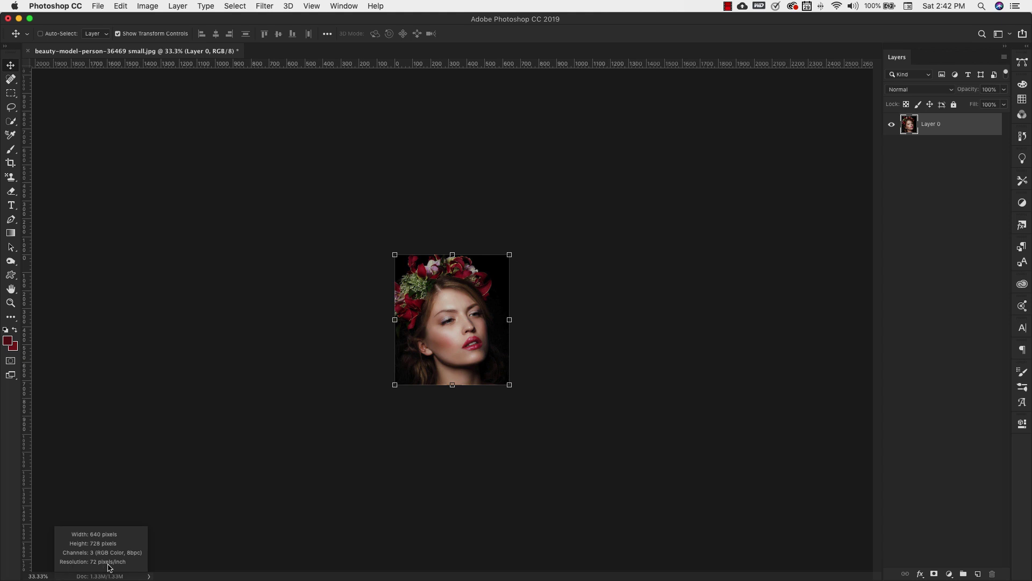
pyautogui.moveTo(110, 566); pyautogui.dragTo(218, 521)
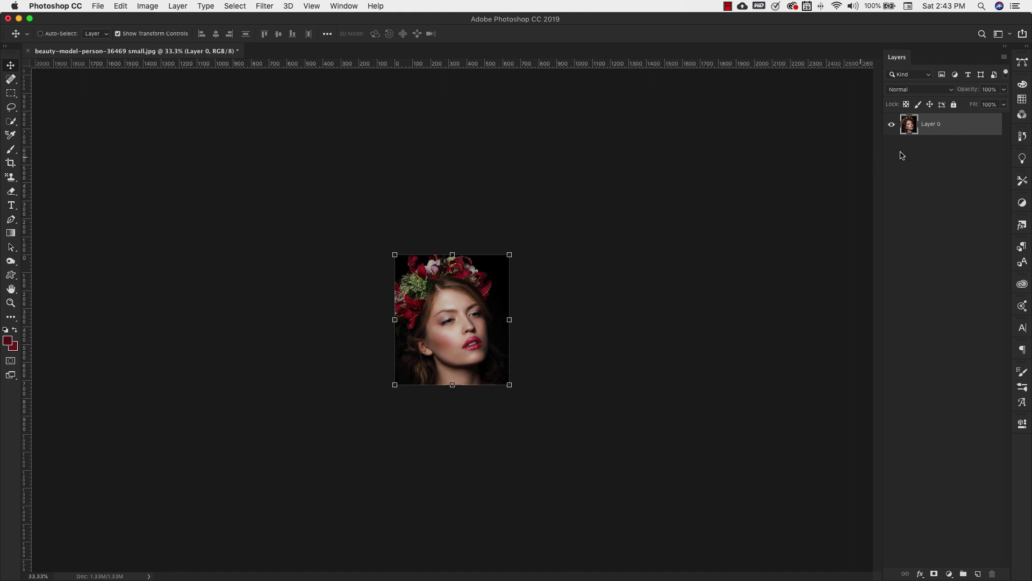
# Step: Duplicate Layer 0 into a new document named '1', then start the next layer duplicate
pyautogui.rightClick(951, 128)
pyautogui.click(974, 154)
pyautogui.rightClick(953, 125)
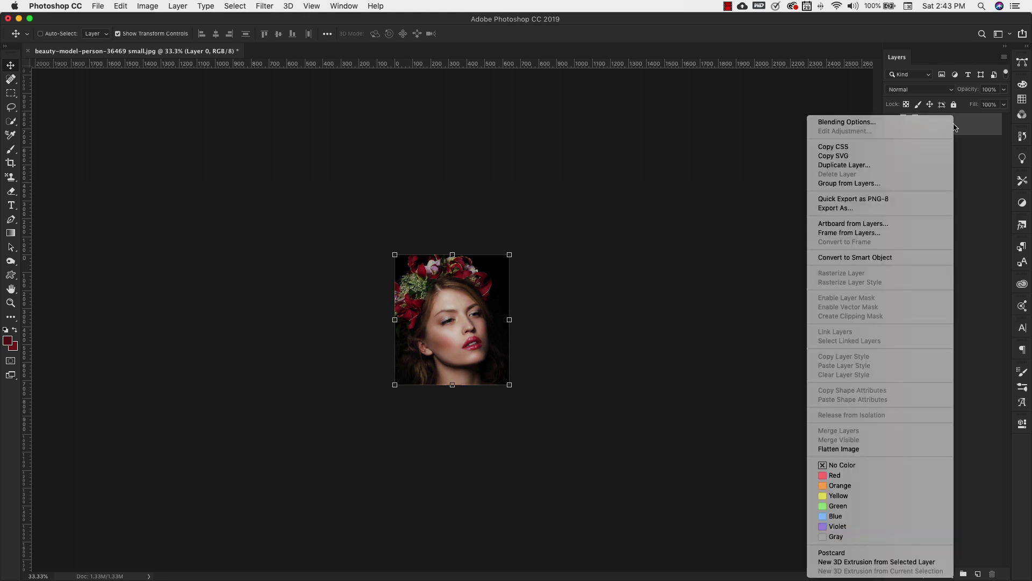
pyautogui.click(856, 166)
pyautogui.write('1')
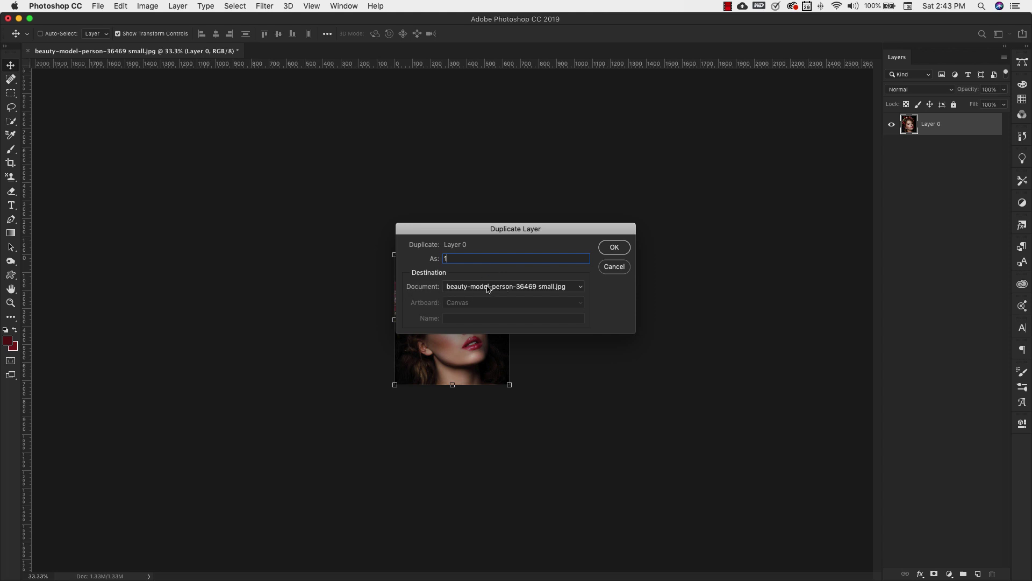
pyautogui.click(486, 288)
pyautogui.click(481, 296)
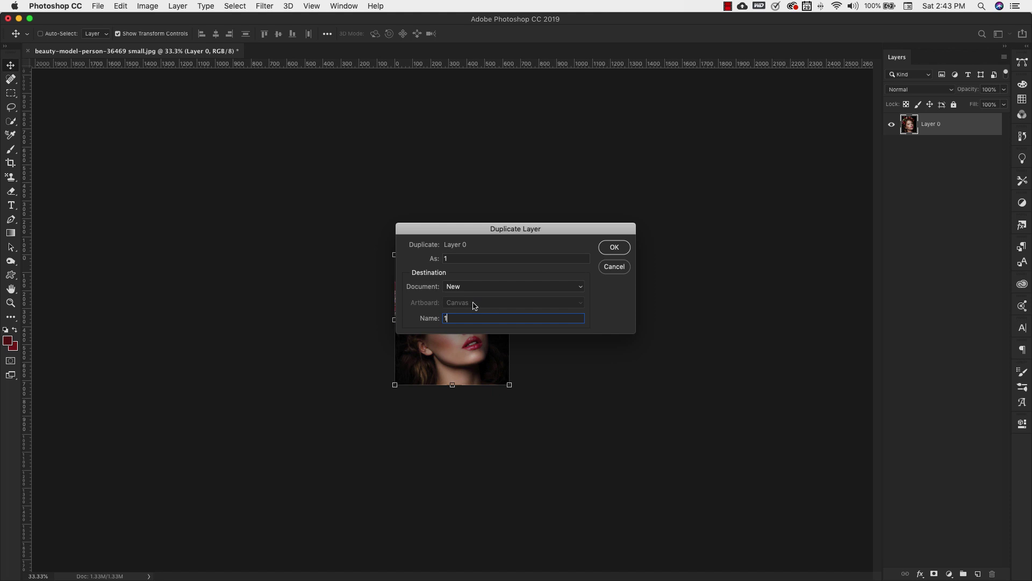
pyautogui.click(610, 247)
pyautogui.rightClick(968, 124)
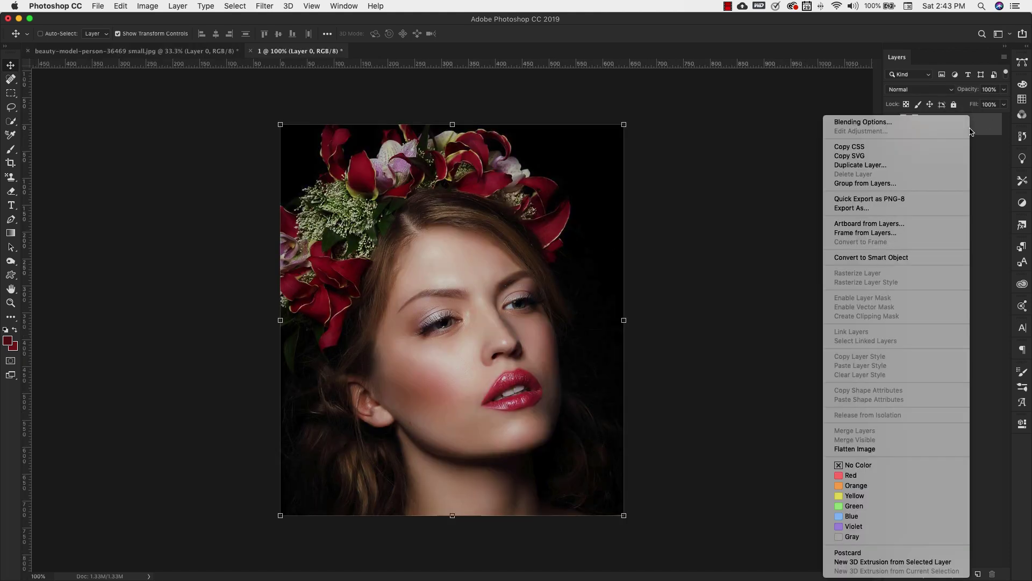
pyautogui.click(925, 166)
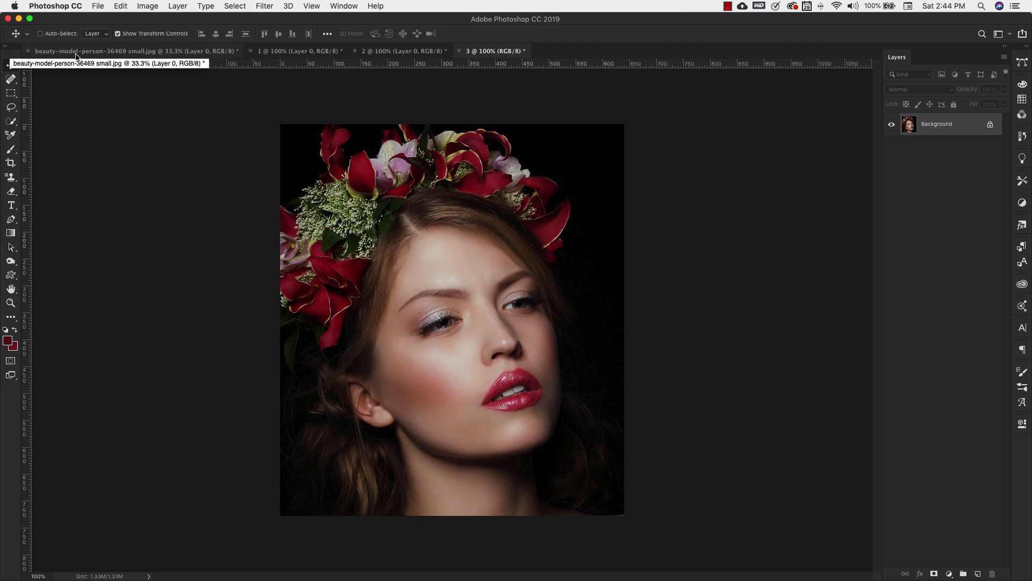
# Step: Close the original portrait without saving and confirm documents 3, 2 and 1 are 640 × 728 px at 72 ppi
pyautogui.click(28, 51)
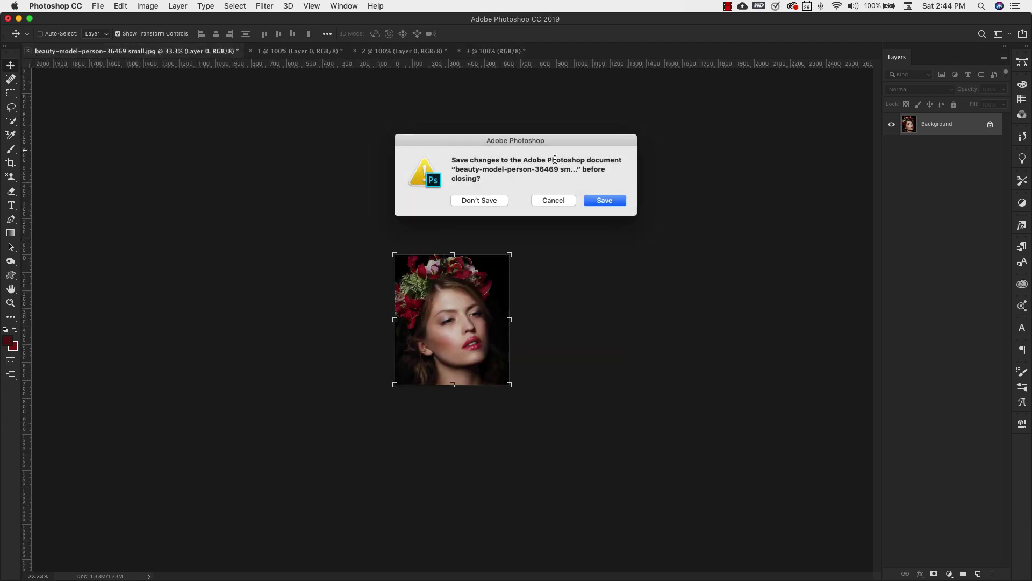
pyautogui.click(499, 202)
pyautogui.click(106, 576)
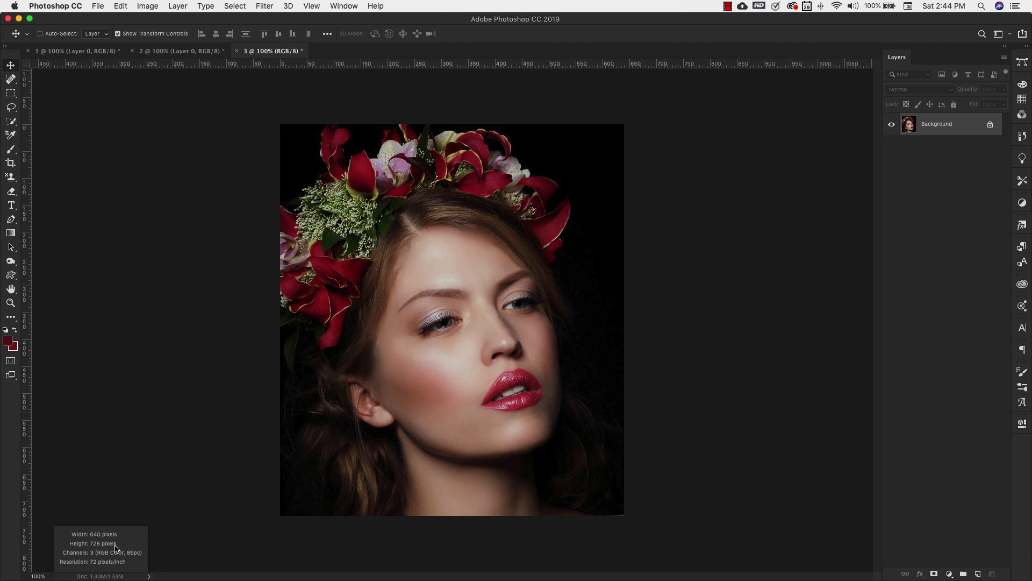
pyautogui.click(199, 52)
pyautogui.click(105, 574)
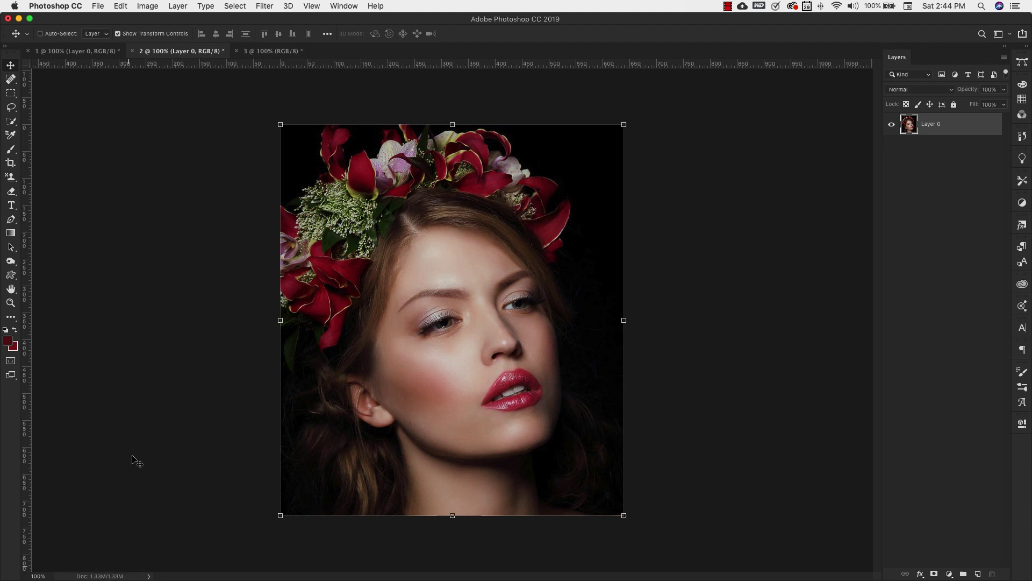
pyautogui.click(102, 53)
pyautogui.click(111, 576)
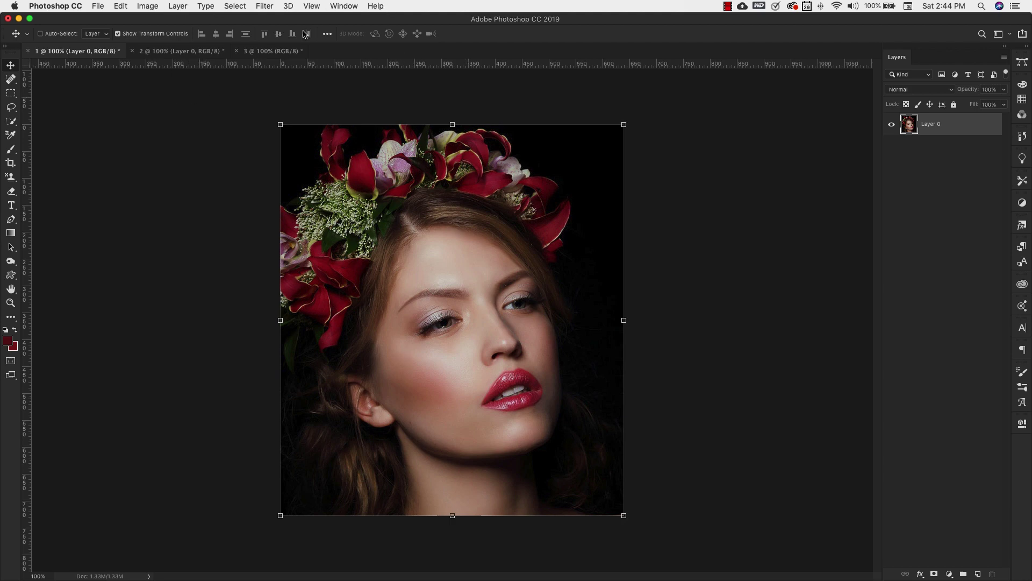
# Step: Tile the three documents side by side with Window > Arrange > 3-up Vertical
pyautogui.click(344, 6)
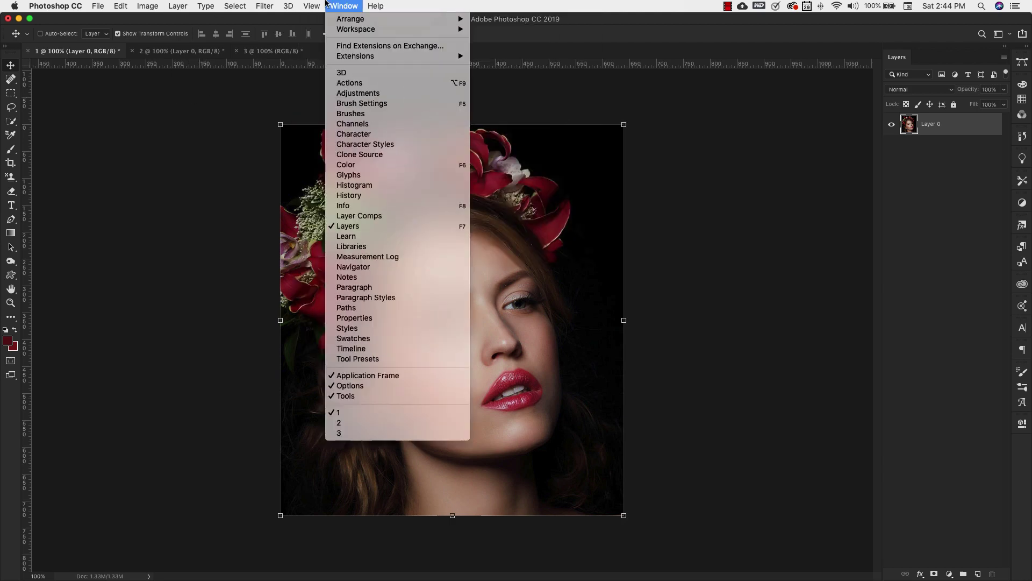
pyautogui.moveTo(355, 21)
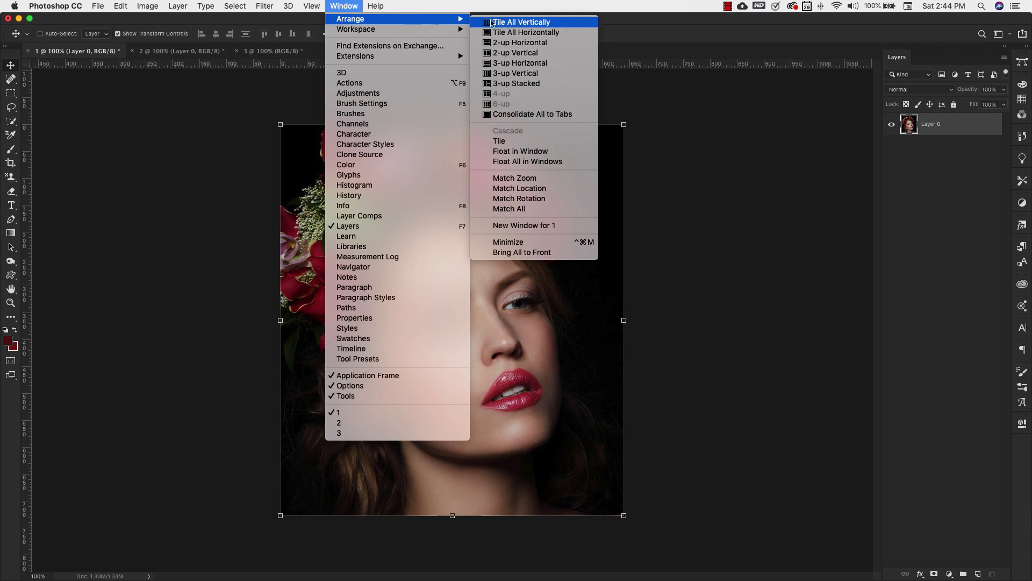
pyautogui.click(509, 77)
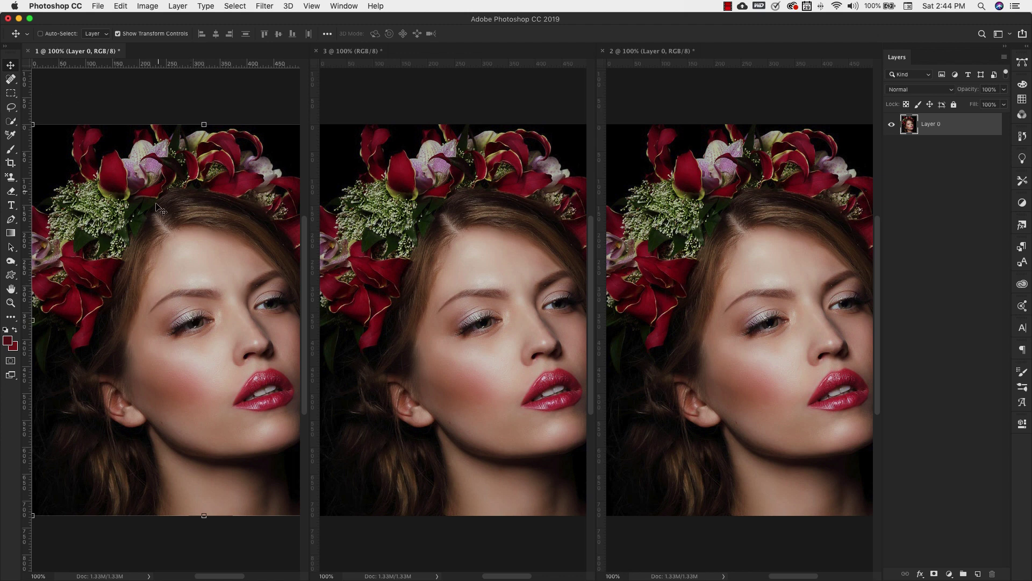
# Step: Zoom document 1 to 300% centred on the eye
pyautogui.press('z')
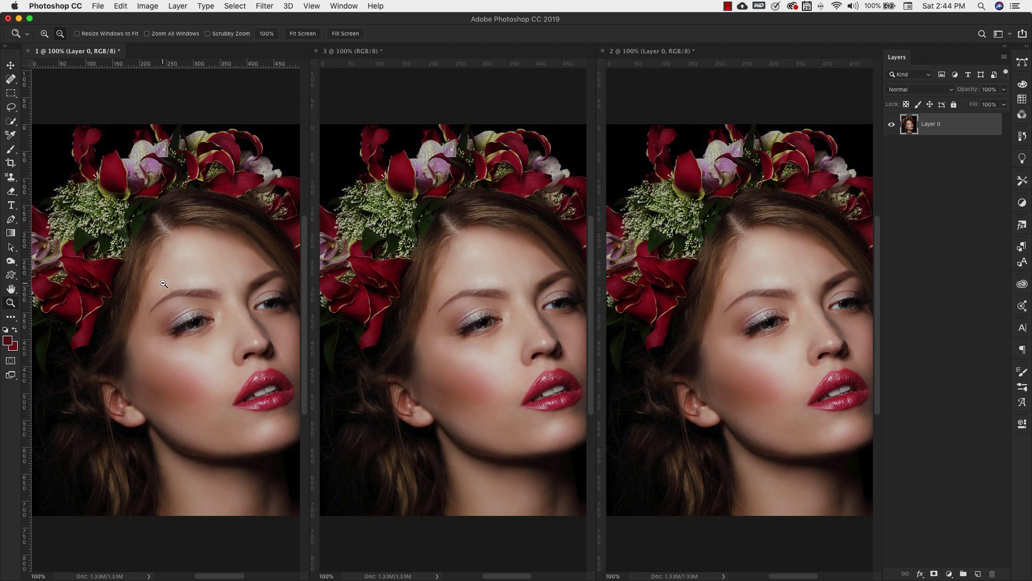
pyautogui.click(163, 283)
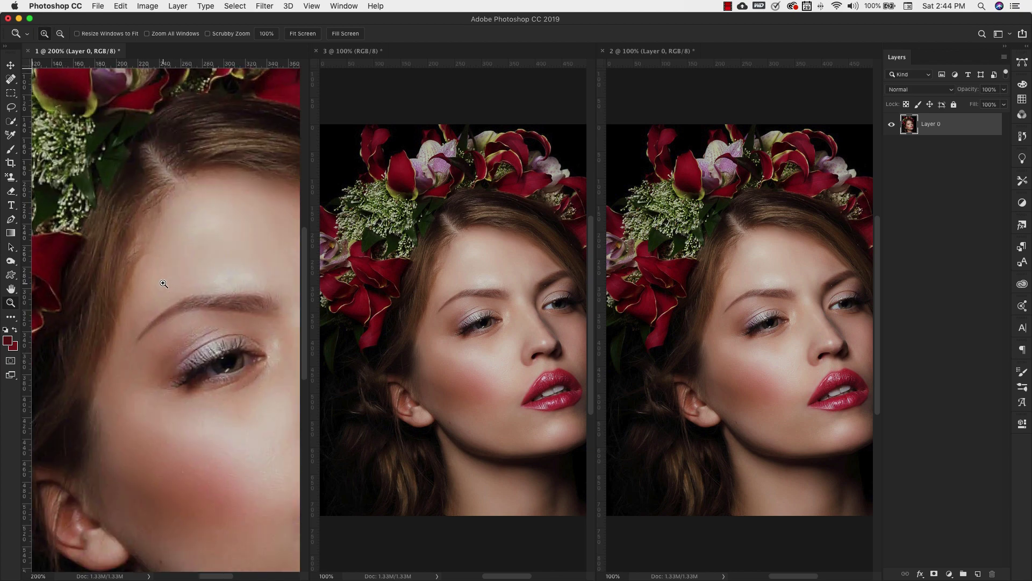
pyautogui.moveTo(215, 409); pyautogui.dragTo(150, 295)
pyautogui.click(180, 295)
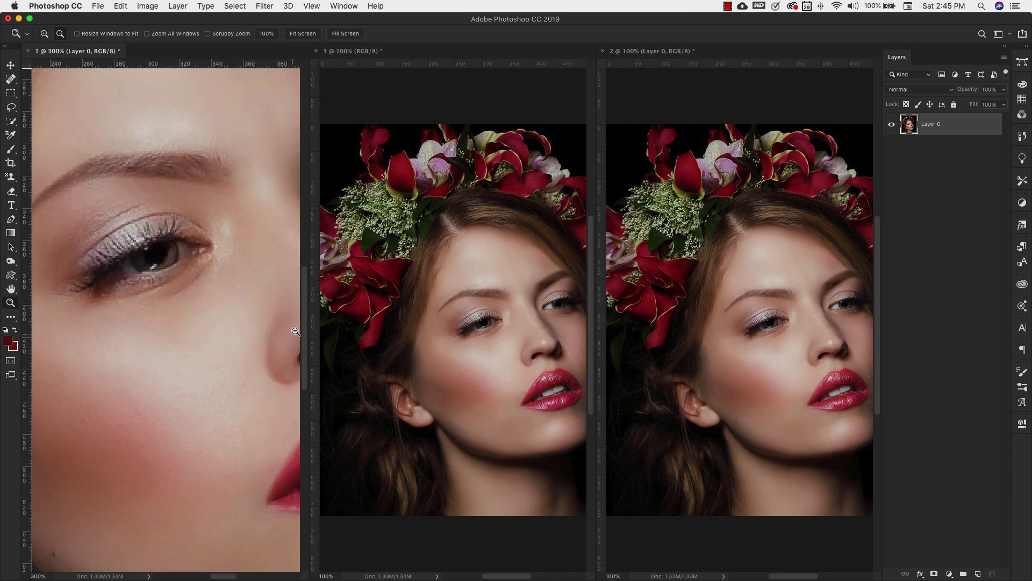
pyautogui.press('v')
pyautogui.moveTo(224, 375); pyautogui.dragTo(266, 413)
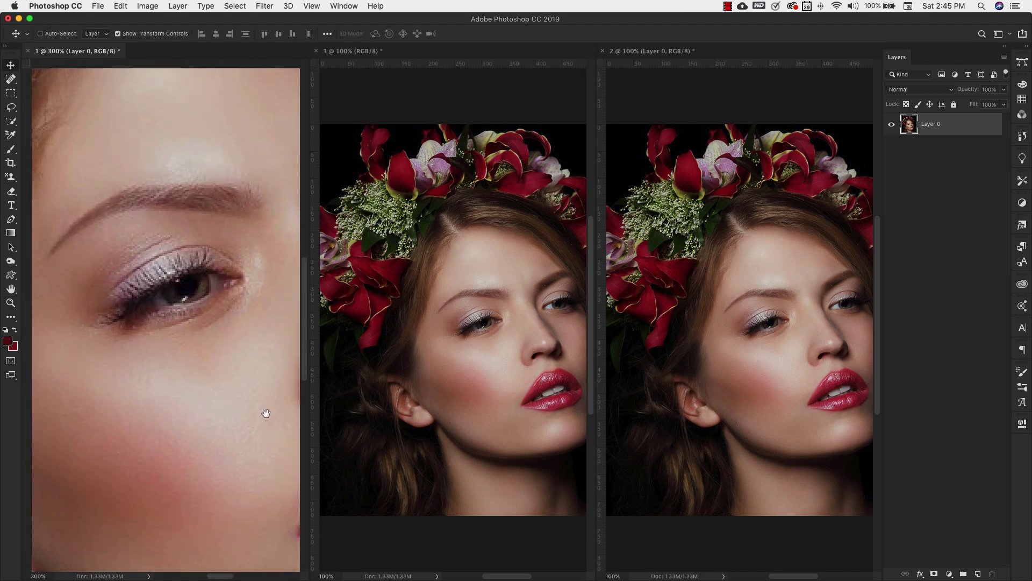
# Step: Match all documents to document 1's zoom and location with Match All
pyautogui.click(346, 7)
pyautogui.moveTo(376, 19)
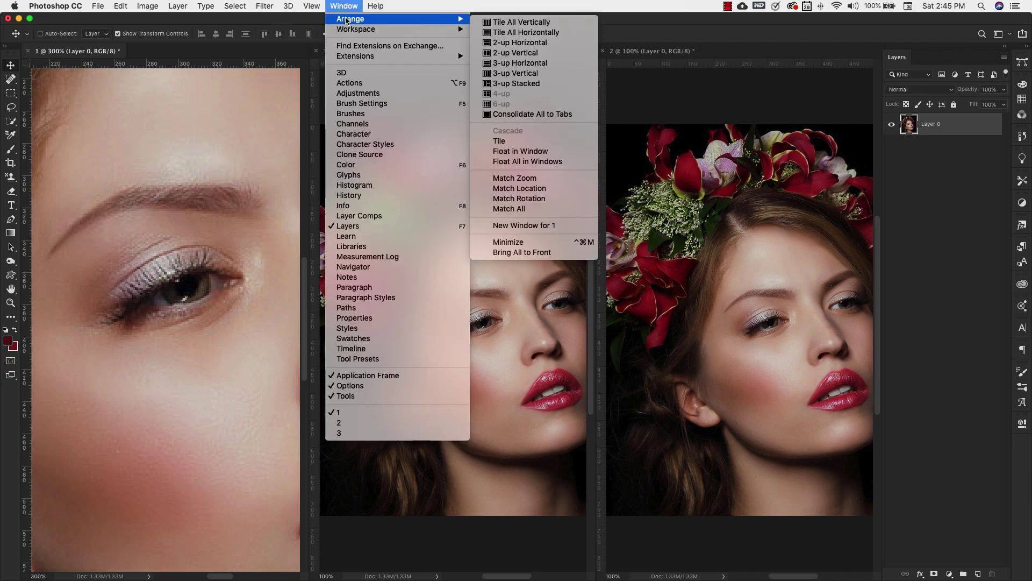
pyautogui.click(503, 209)
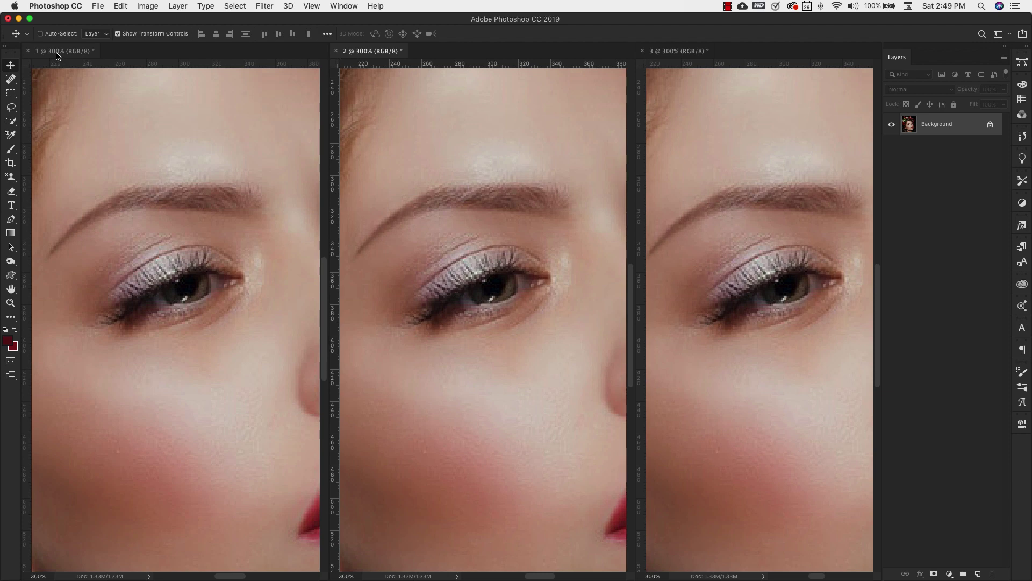
# Step: Activate document 1, confirm it is 640 × 728 px, and bring up the Image menu
pyautogui.click(58, 55)
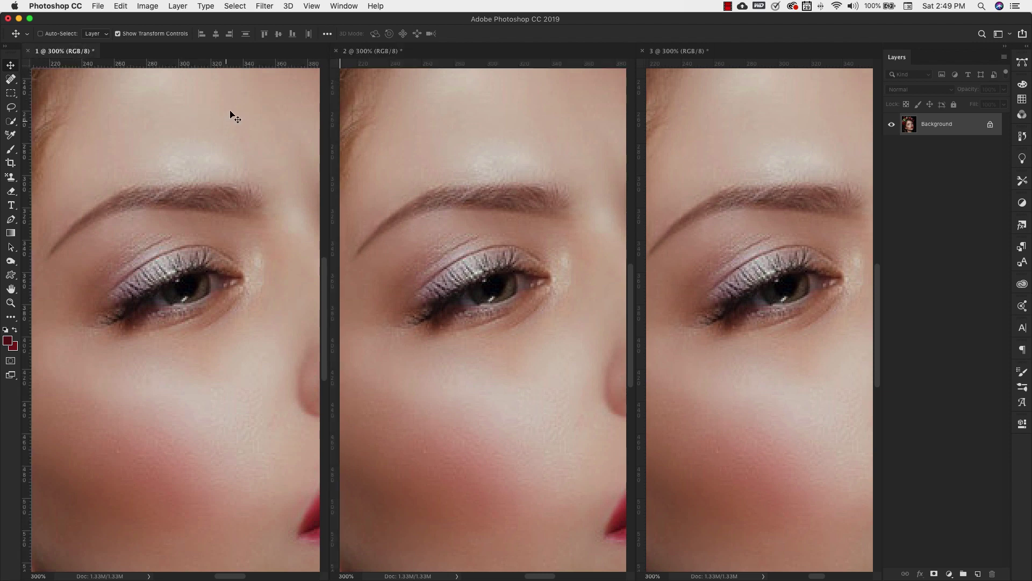
pyautogui.click(116, 577)
pyautogui.click(150, 6)
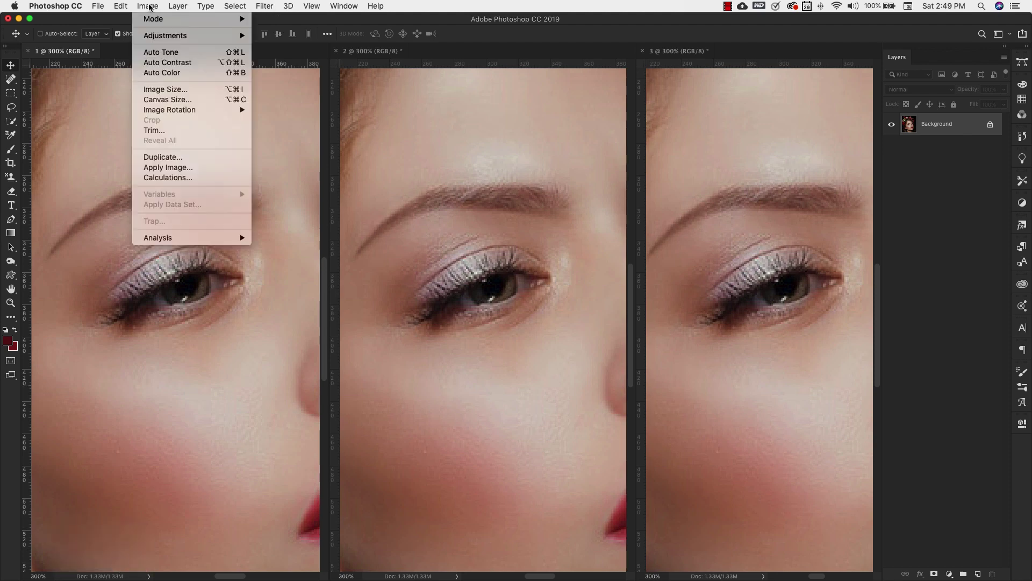
# Step: In Image Size, set document 1 to 400 Percent width and height with Preserve Details 2.0
pyautogui.click(156, 90)
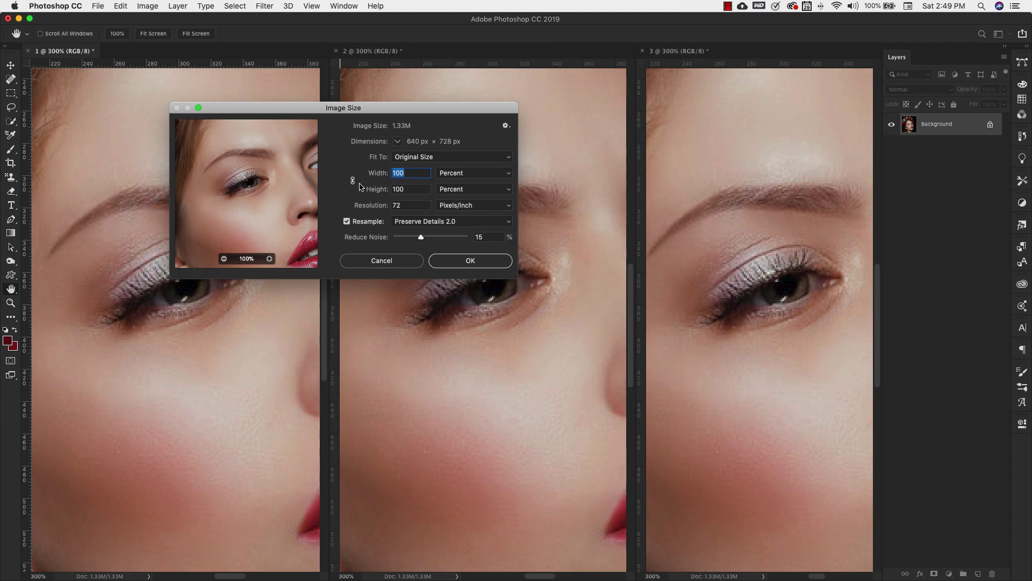
pyautogui.click(476, 177)
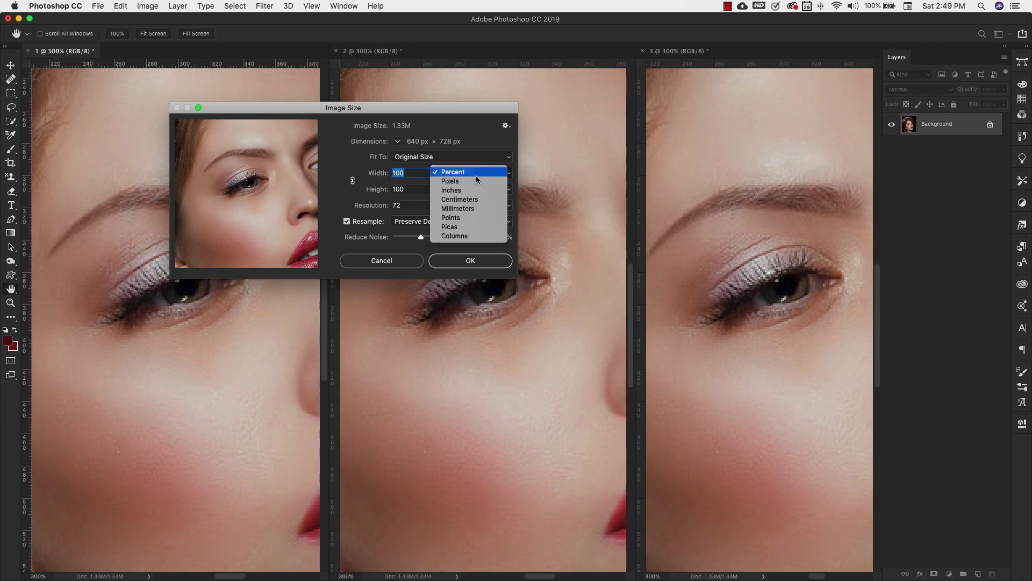
pyautogui.click(479, 173)
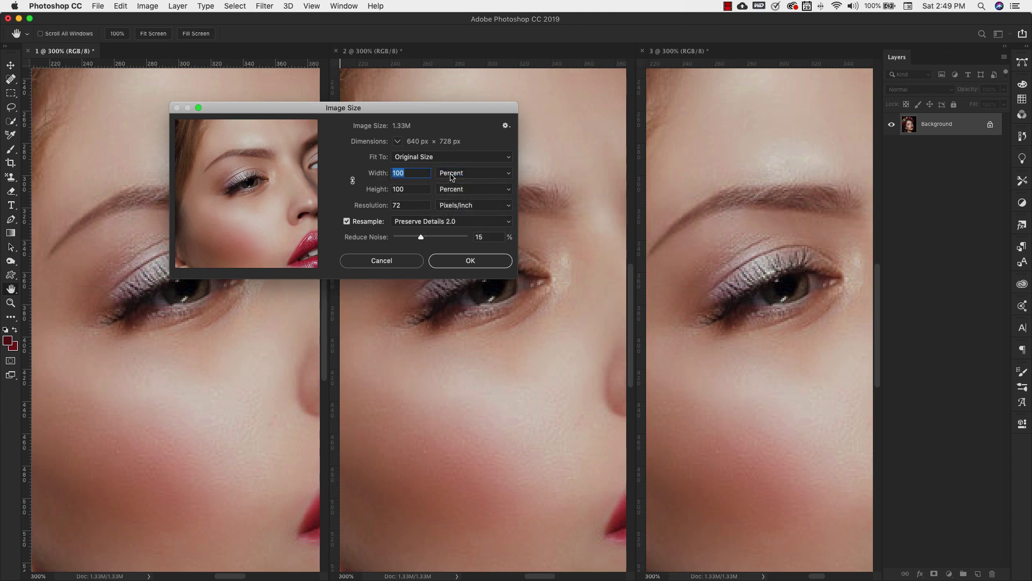
pyautogui.write('400')
pyautogui.press('Tab')
pyautogui.write('400')
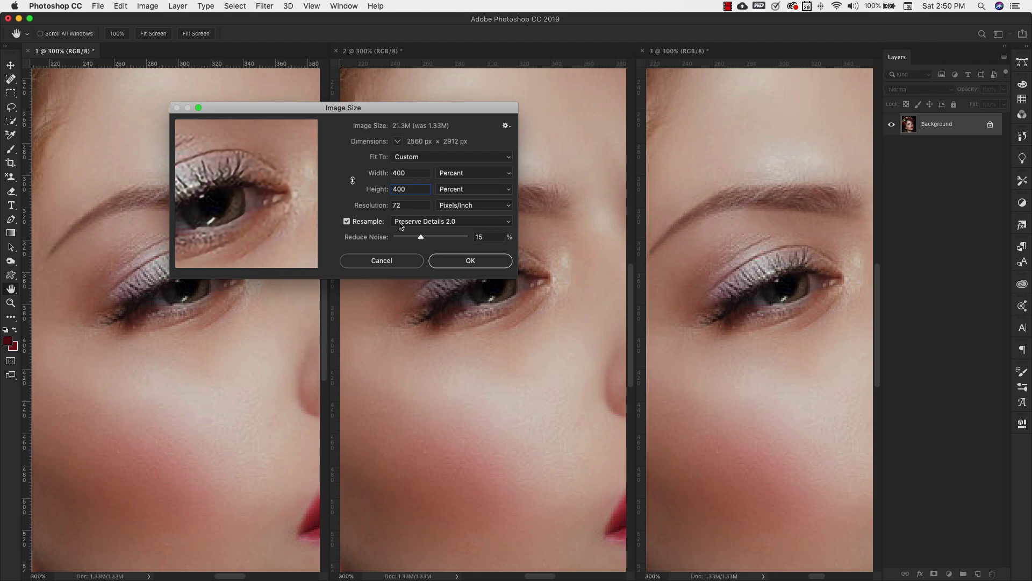
pyautogui.click(509, 222)
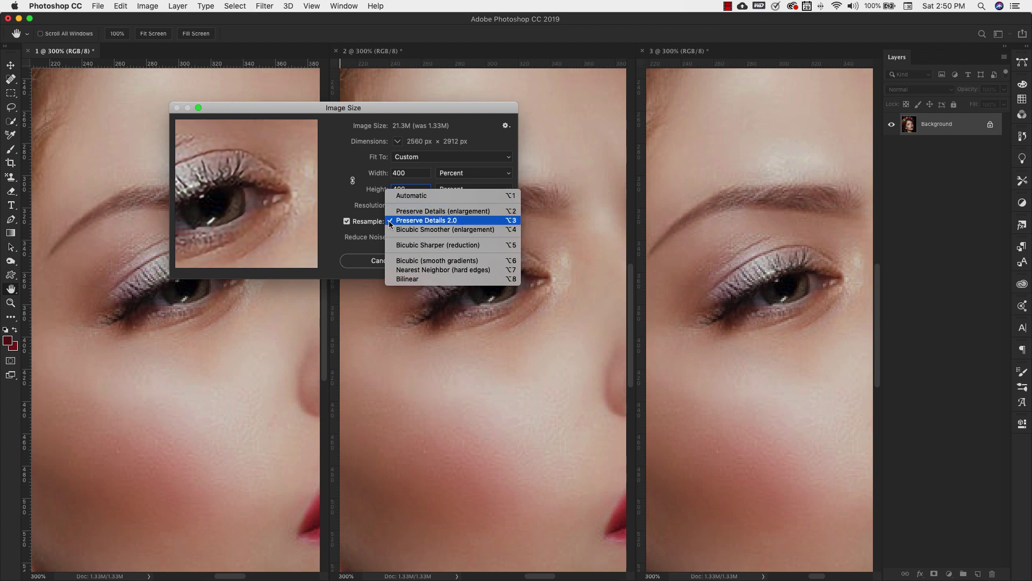
pyautogui.click(428, 220)
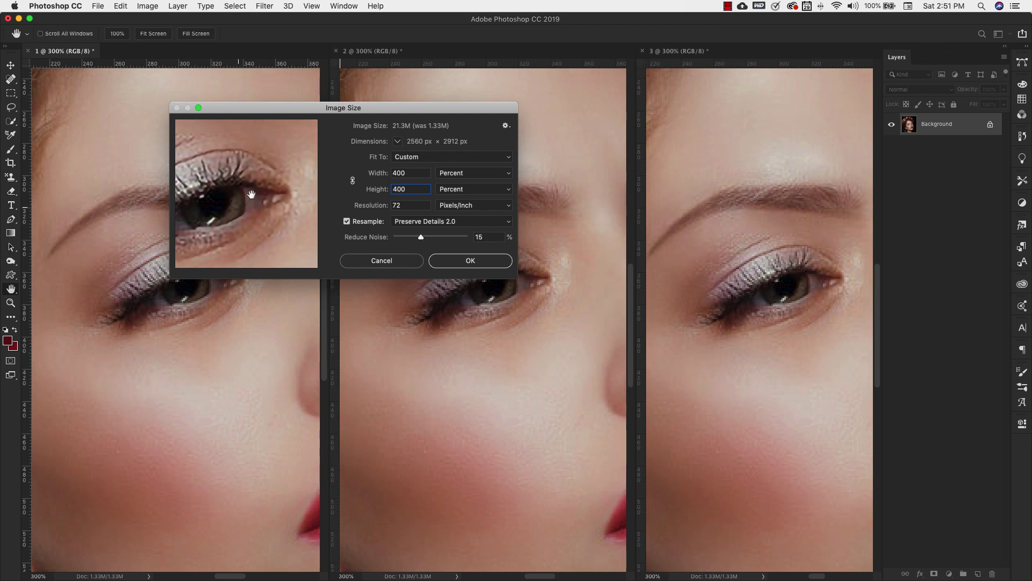
# Step: Compare Reduce Noise at 0 and 100, settle on 15%, and apply the 400% enlargement
pyautogui.moveTo(237, 210); pyautogui.dragTo(274, 215)
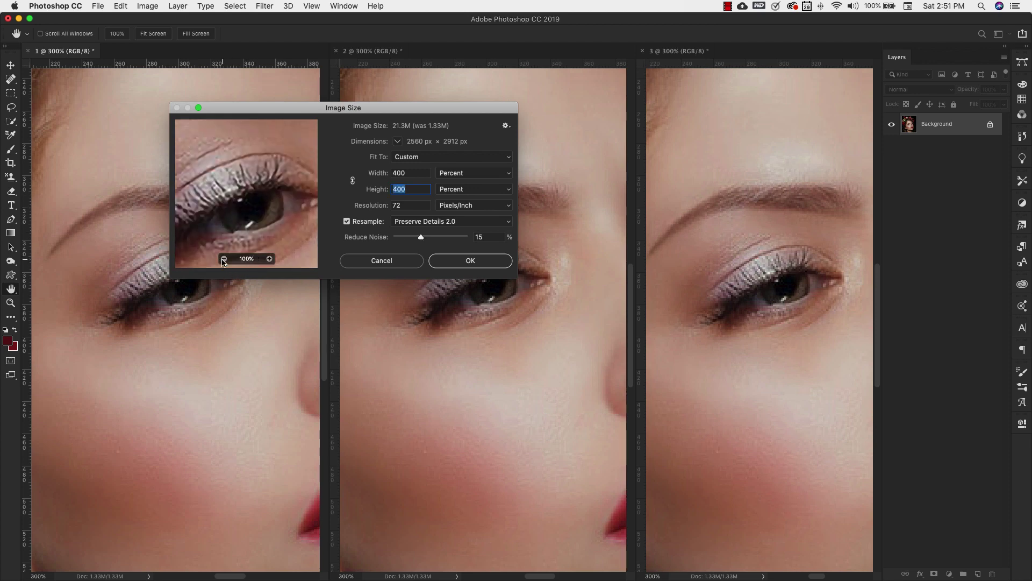
pyautogui.click(224, 259)
pyautogui.click(223, 259)
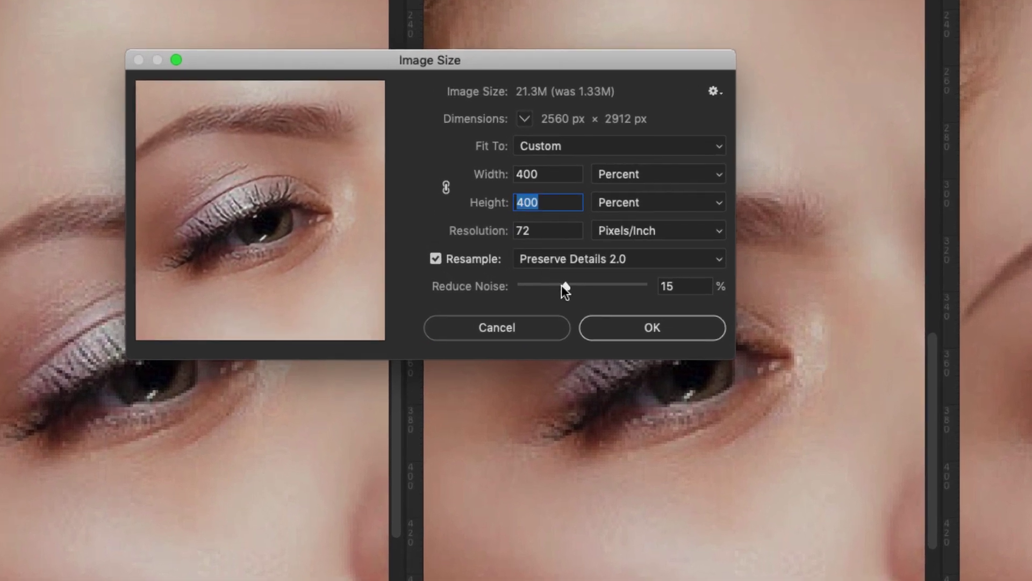
pyautogui.moveTo(564, 286); pyautogui.dragTo(512, 291)
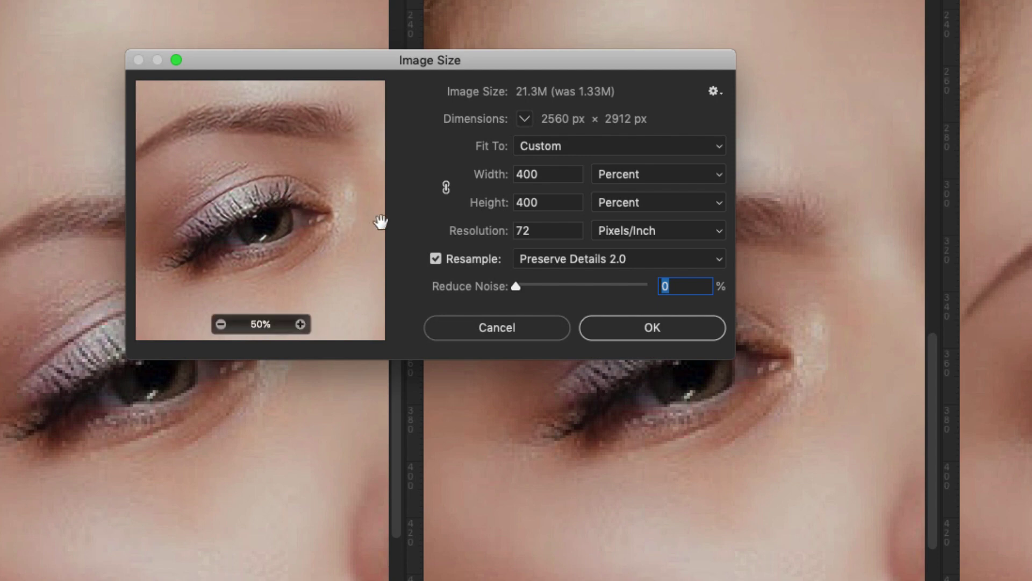
pyautogui.moveTo(515, 285); pyautogui.dragTo(652, 289)
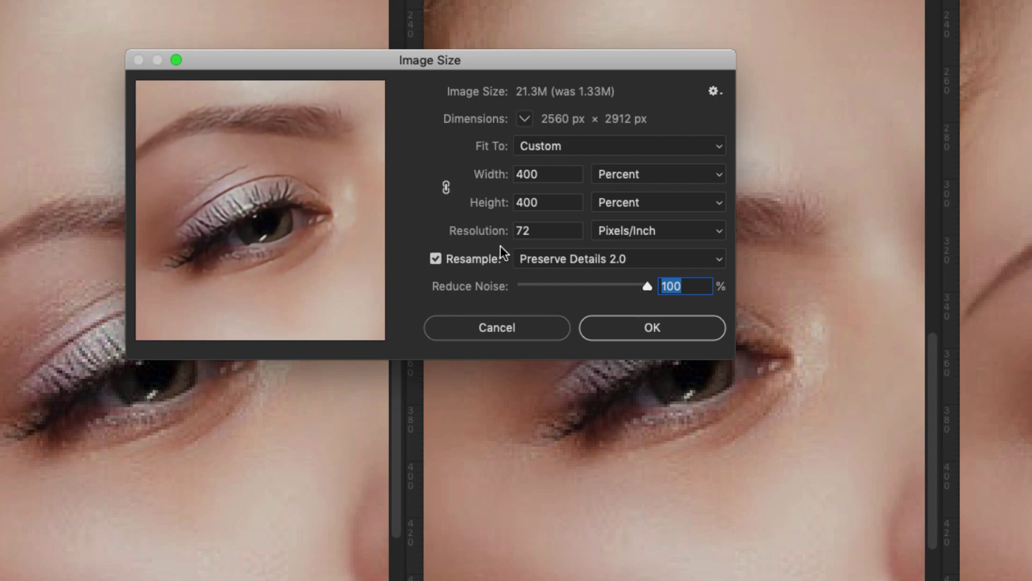
pyautogui.moveTo(293, 144)
pyautogui.moveTo(647, 288); pyautogui.dragTo(582, 289)
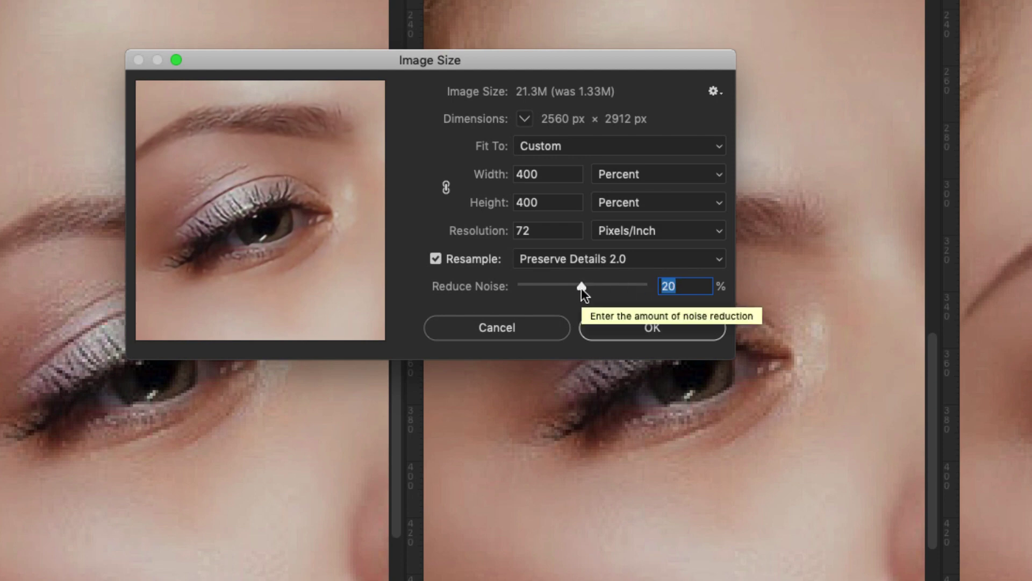
pyautogui.moveTo(582, 288); pyautogui.dragTo(566, 289)
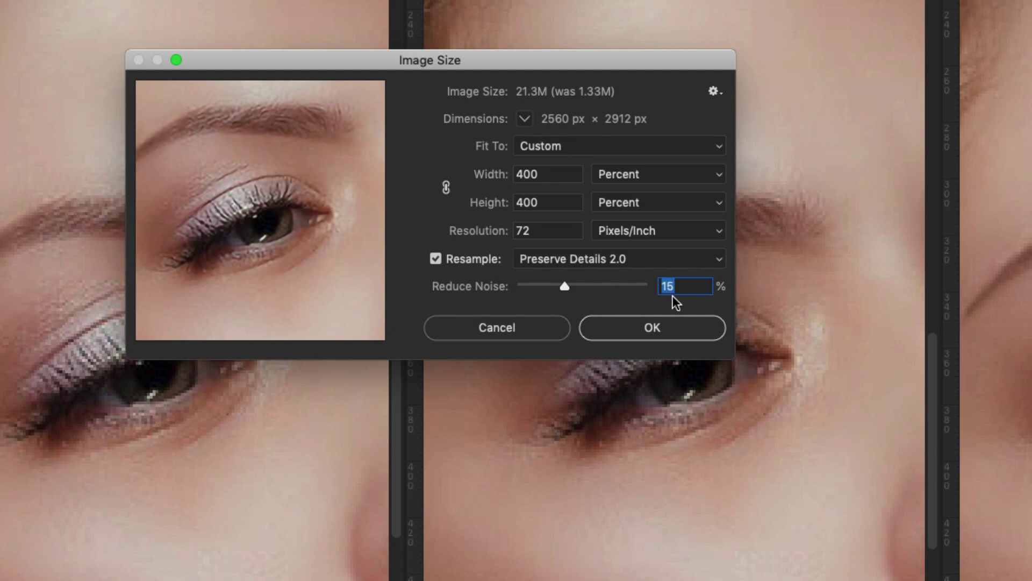
pyautogui.click(651, 329)
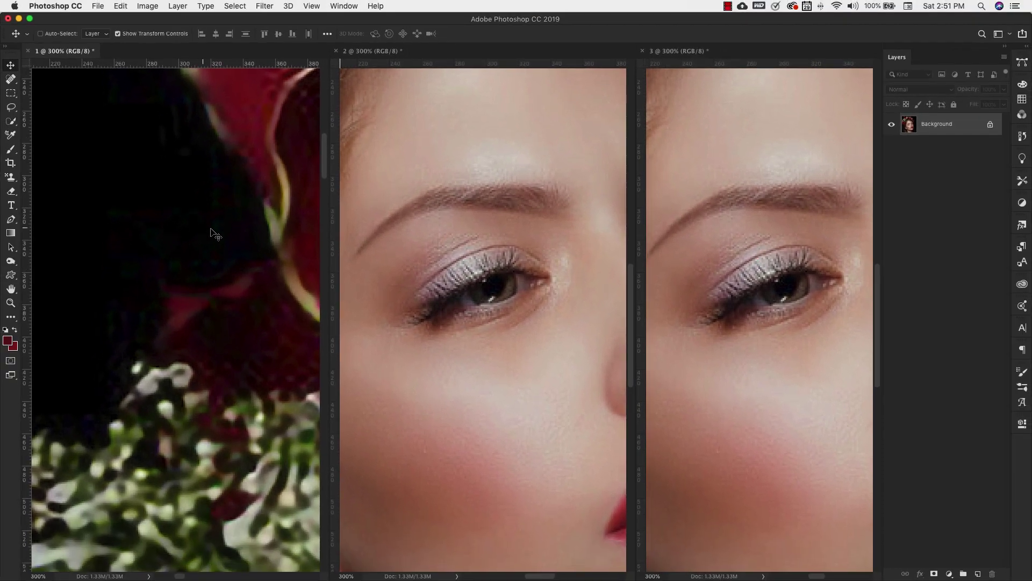
# Step: Resize document 2 to 400% width and height with Preserve Details (enlargement) resampling
pyautogui.click(368, 52)
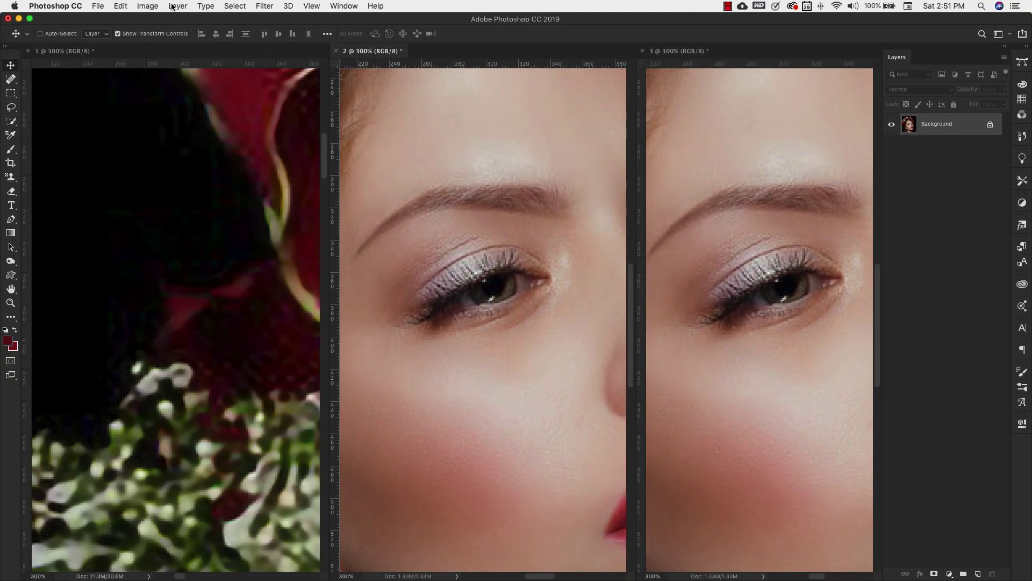
pyautogui.click(153, 6)
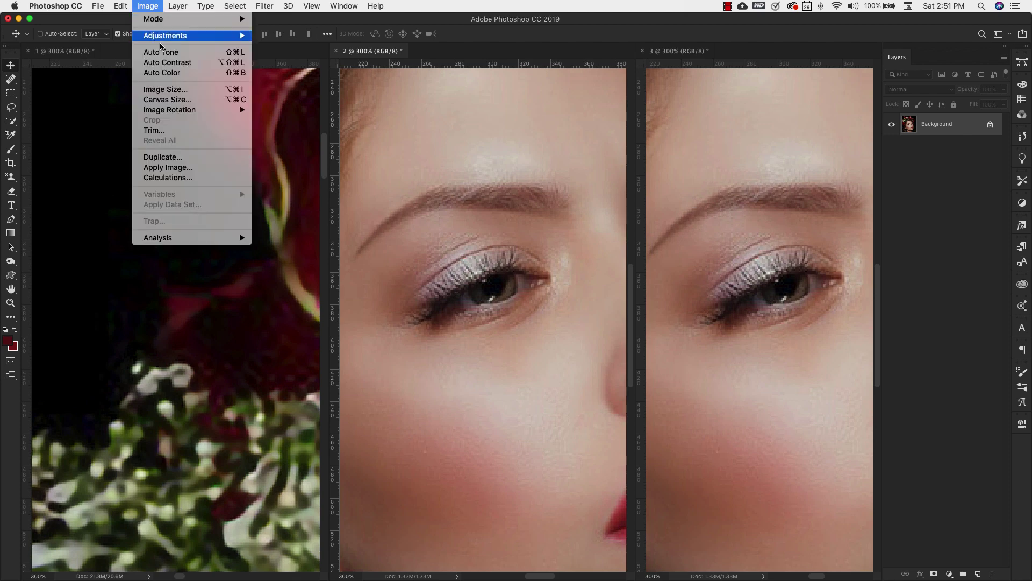
pyautogui.click(167, 90)
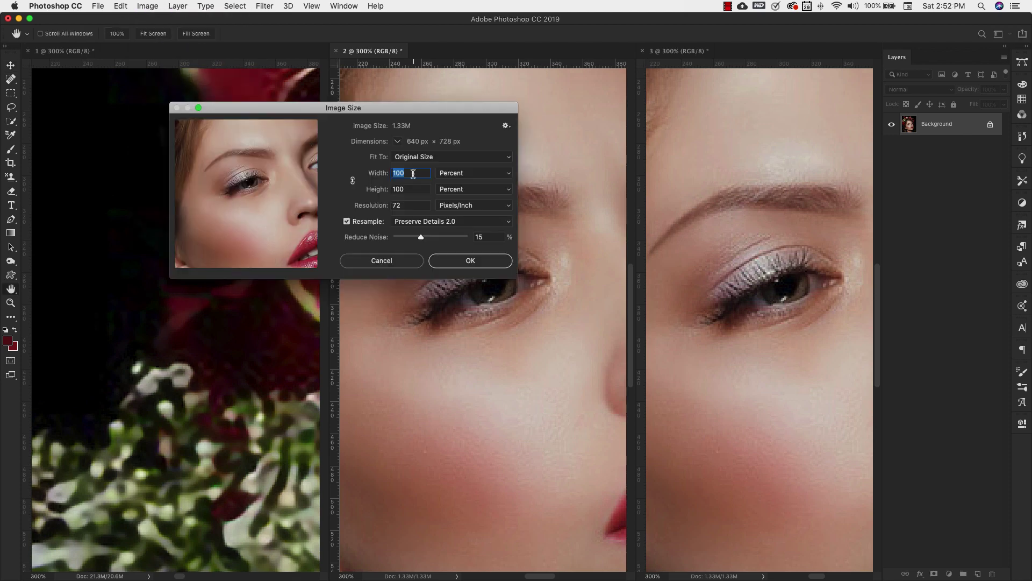
pyautogui.write('400')
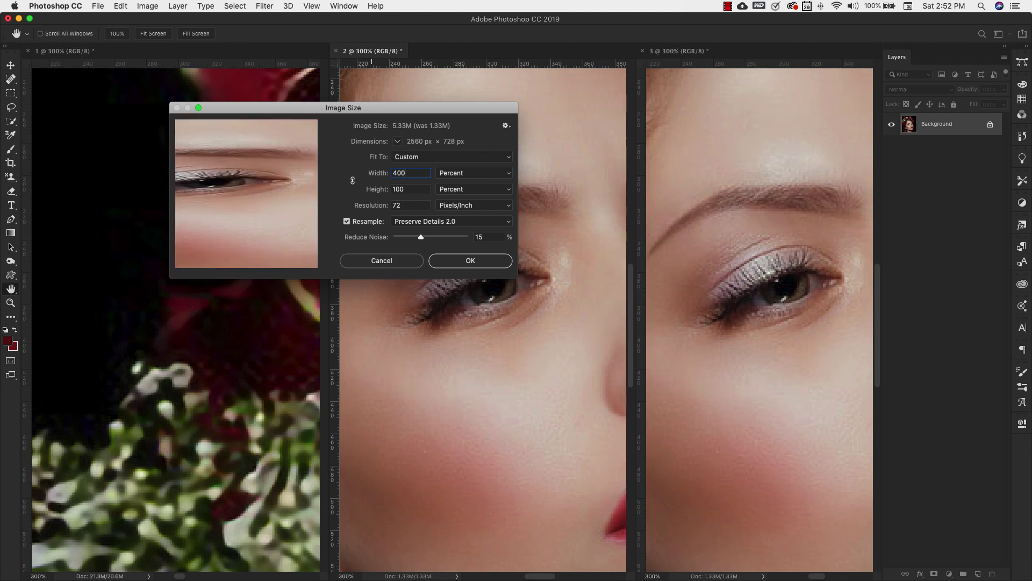
pyautogui.press('Tab')
pyautogui.write('400')
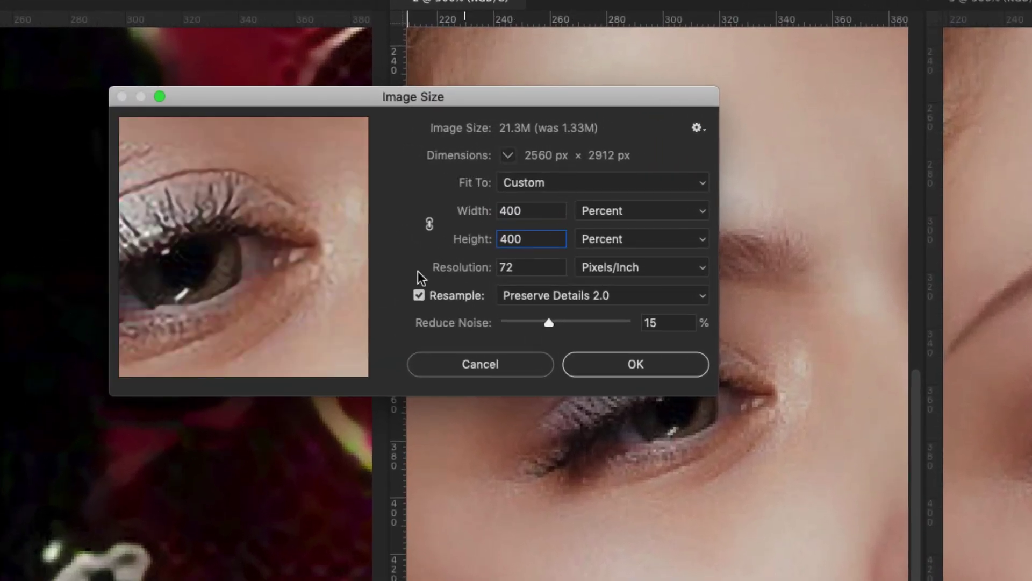
pyautogui.click(633, 296)
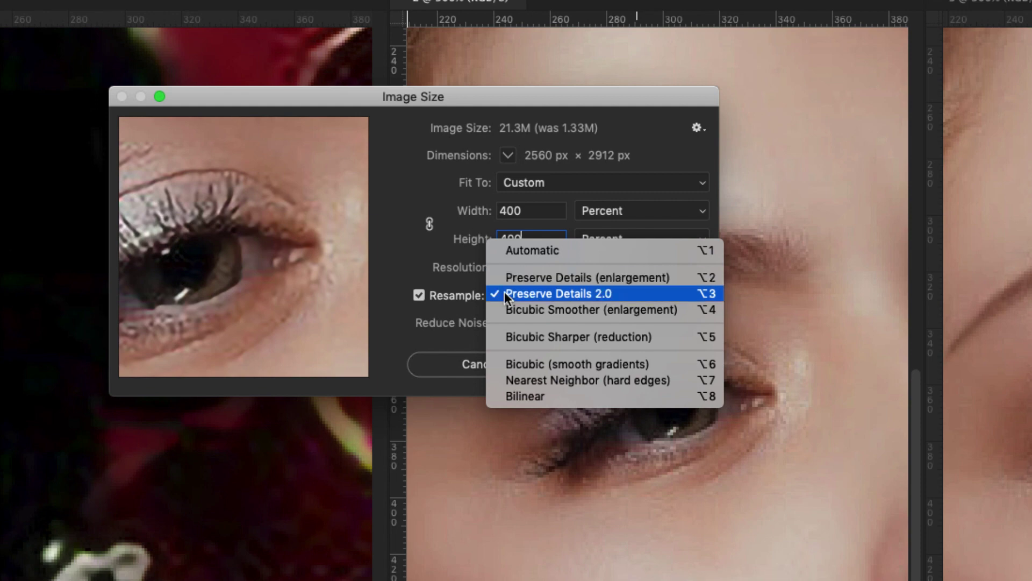
pyautogui.click(573, 276)
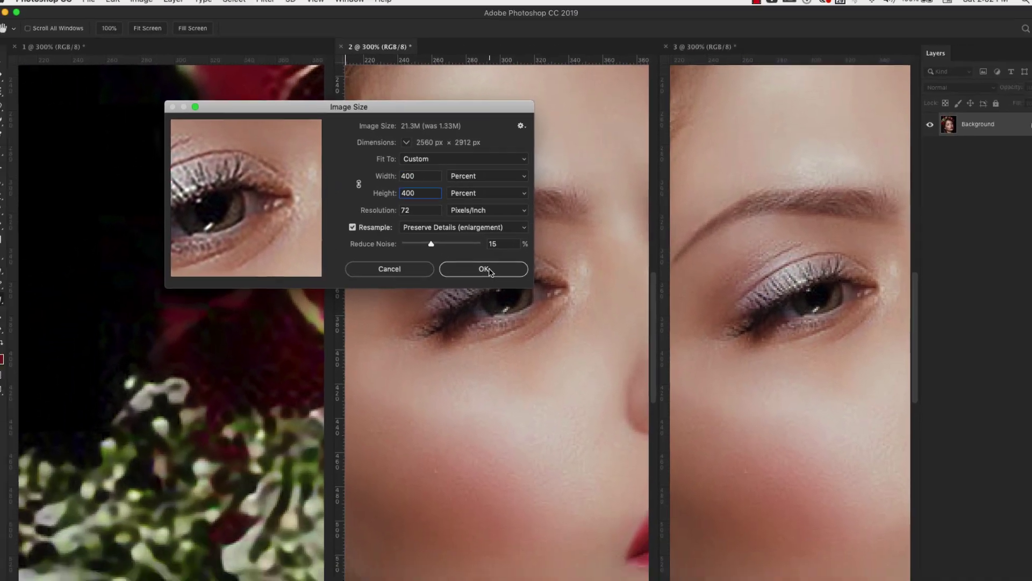
pyautogui.click(643, 364)
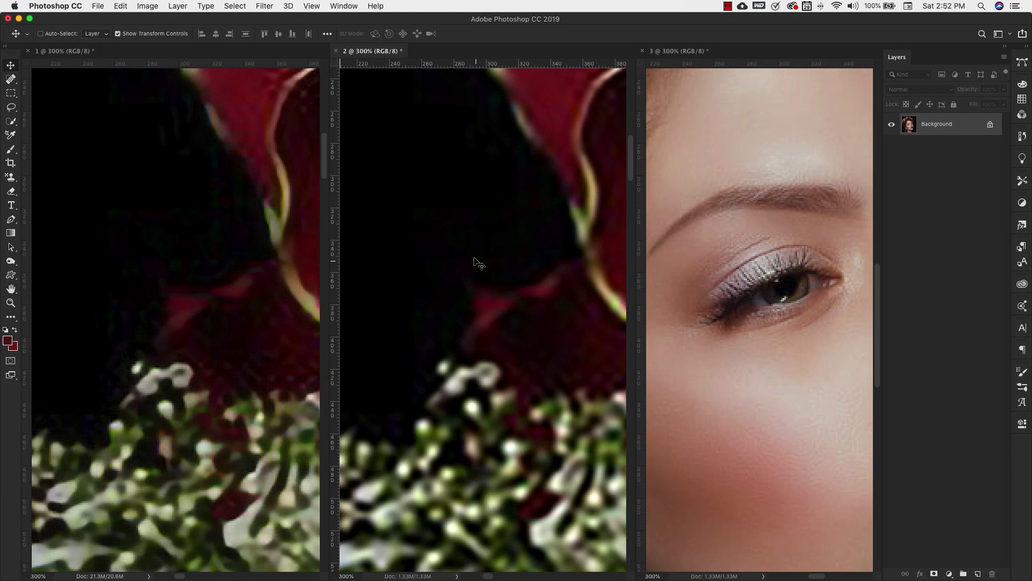
# Step: Resize document 3 to 400% width and height with Bicubic Smoother (enlargement) resampling
pyautogui.click(668, 52)
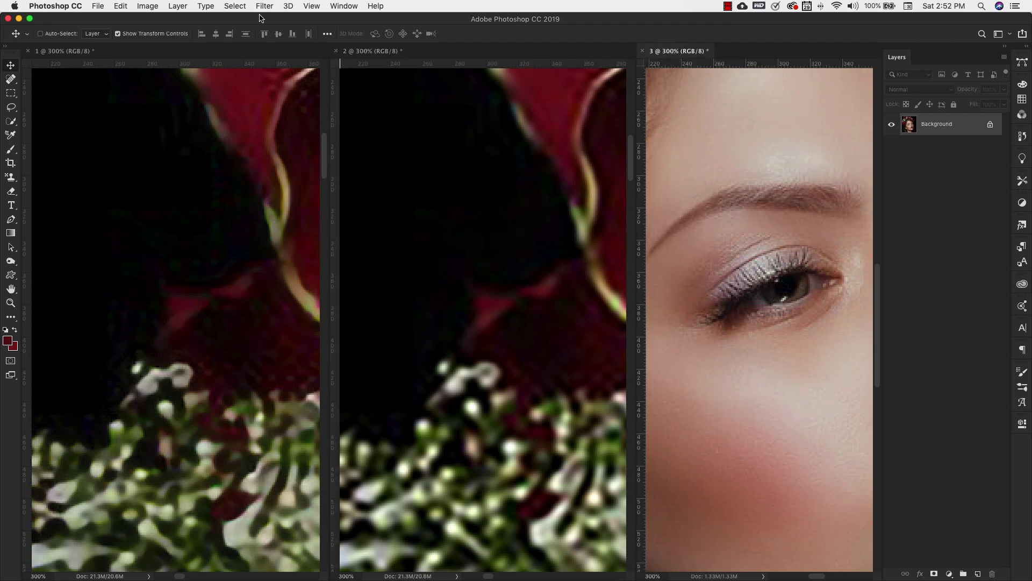
pyautogui.click(148, 7)
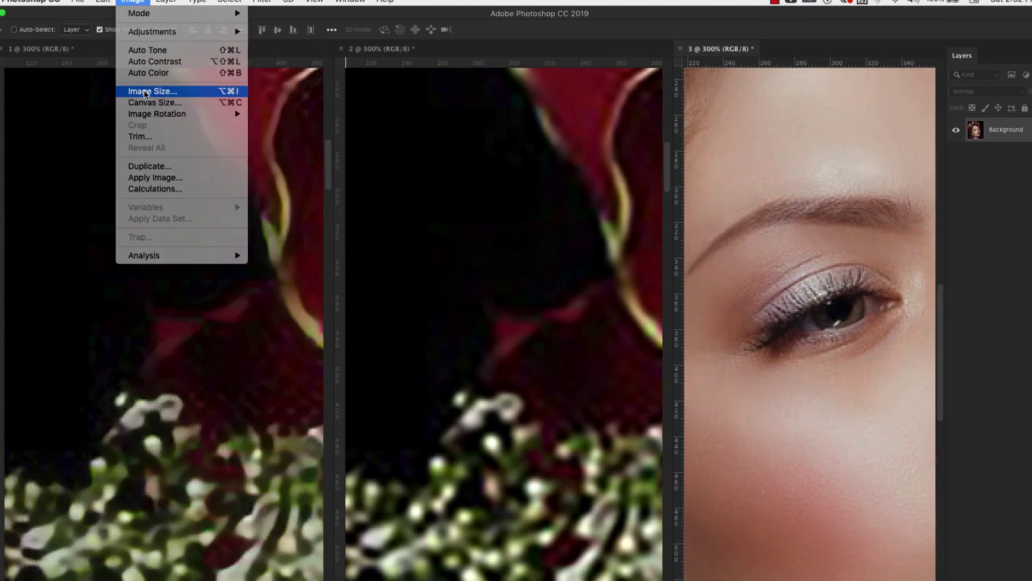
pyautogui.click(161, 89)
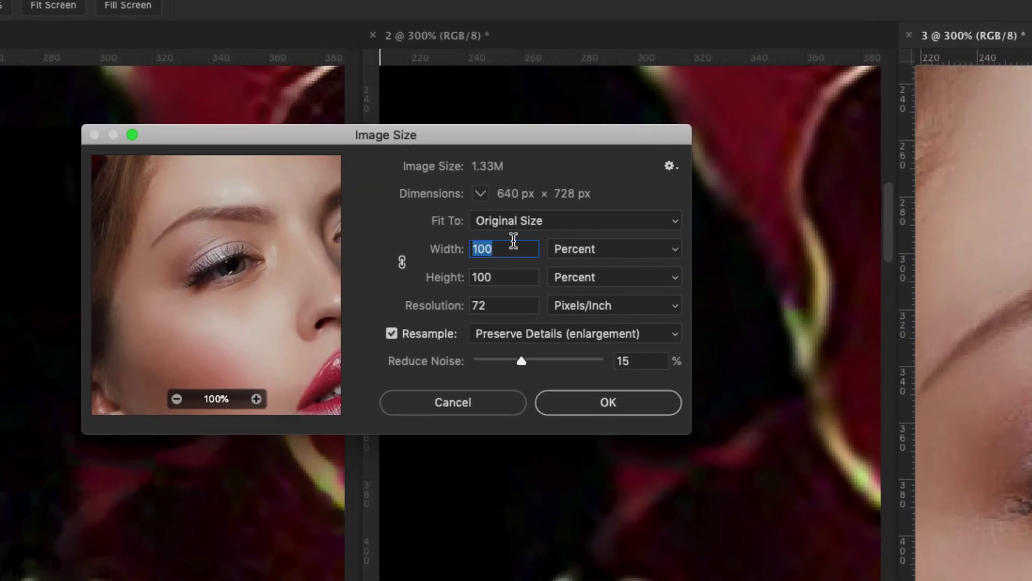
pyautogui.write('400')
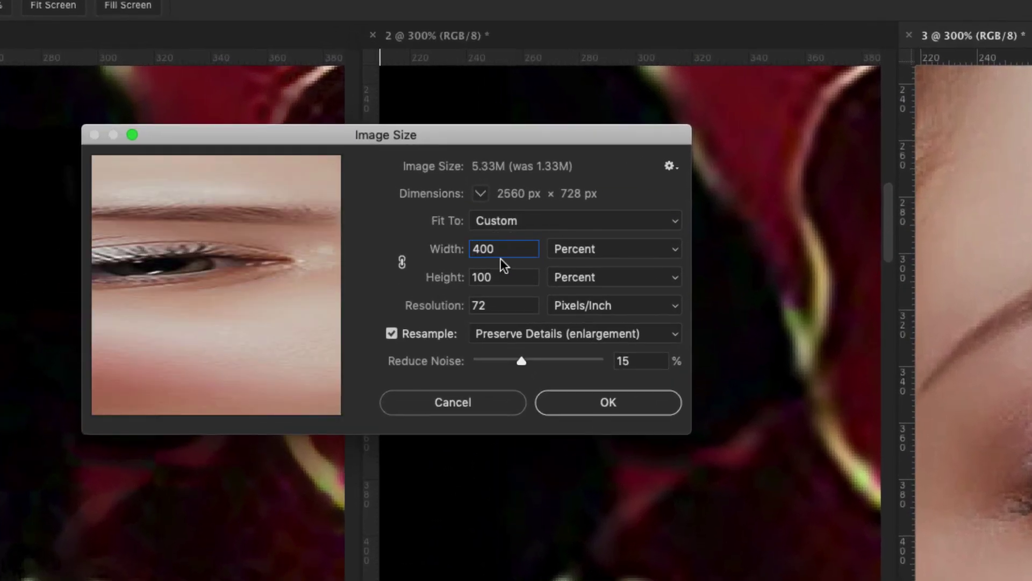
pyautogui.click(502, 273)
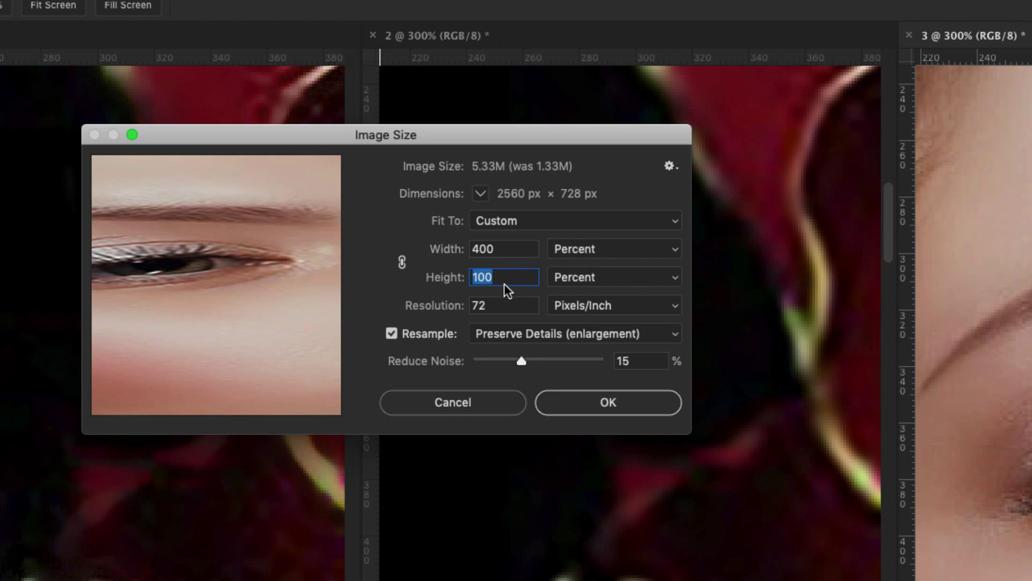
pyautogui.write('400')
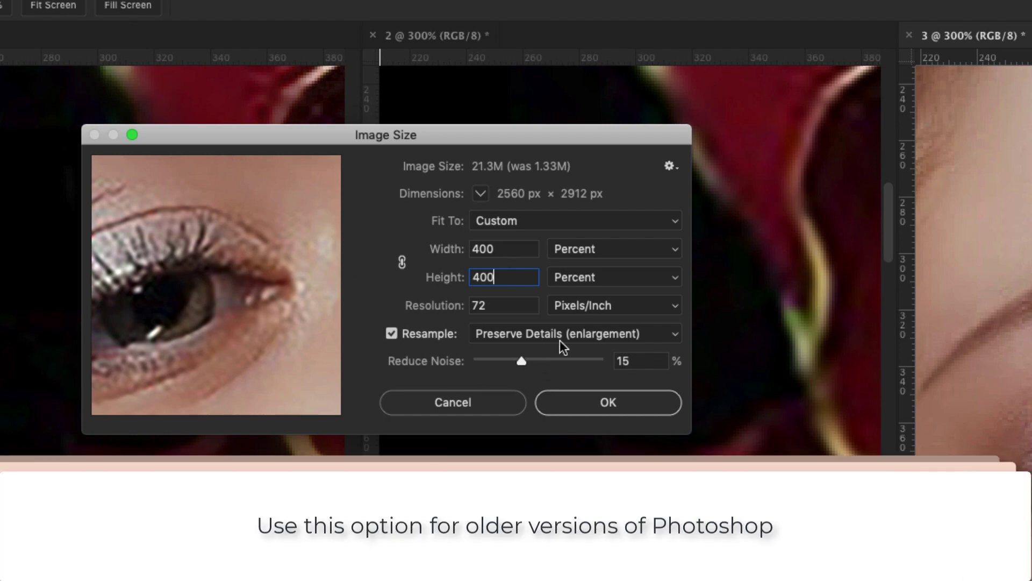
pyautogui.click(561, 334)
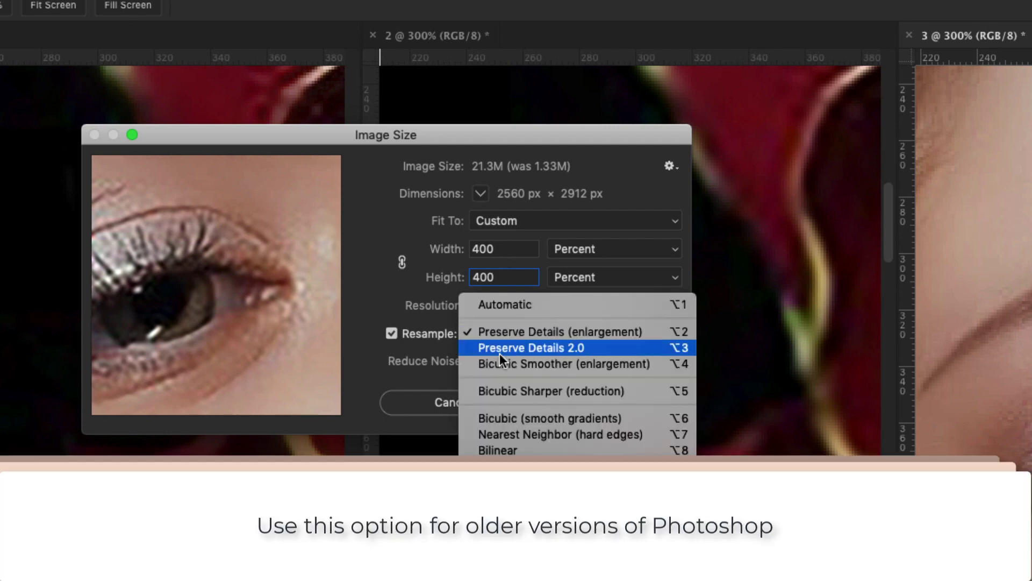
pyautogui.click(559, 364)
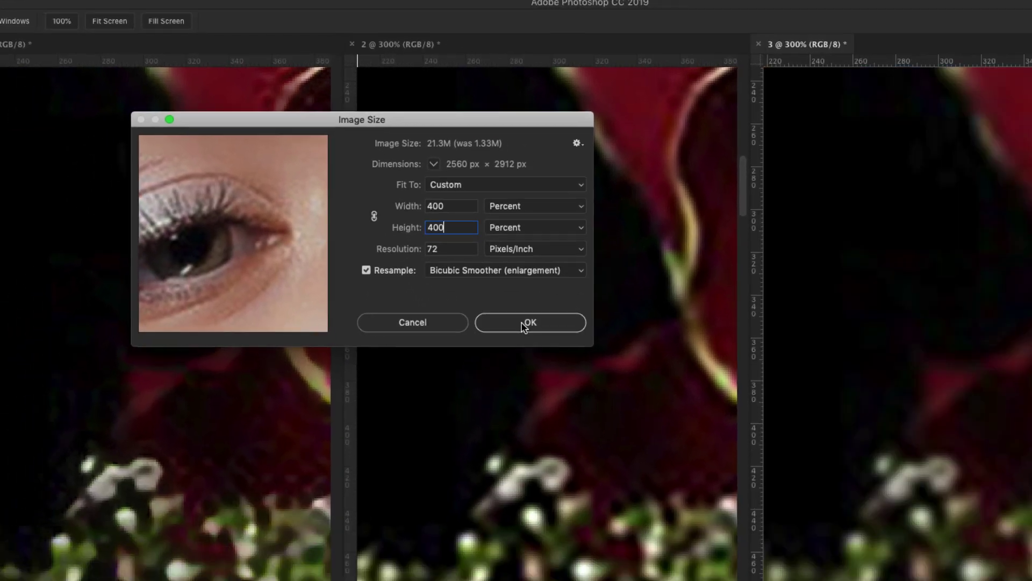
pyautogui.click(524, 325)
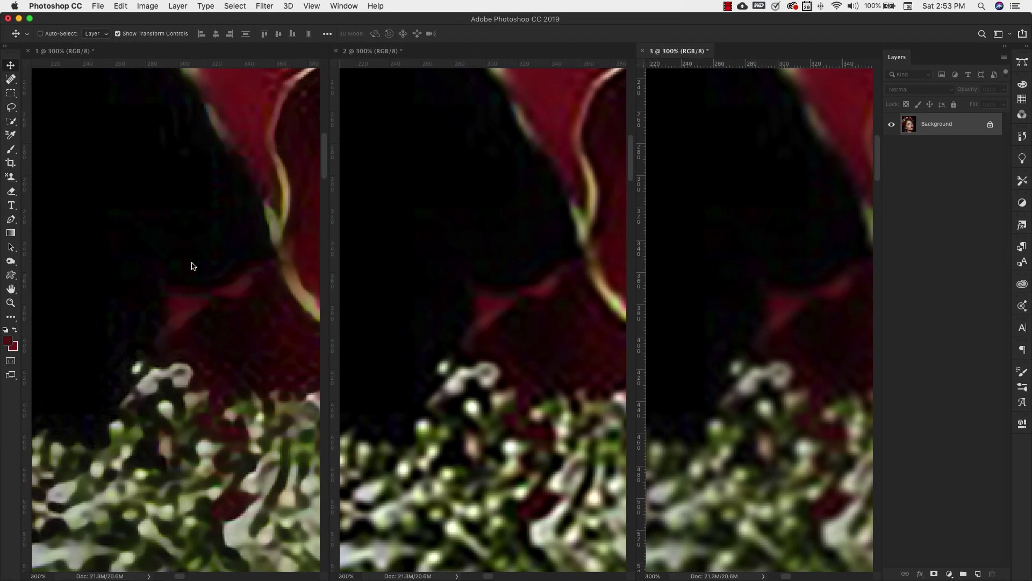
# Step: Check document 1's enlarged size, zoom it to 66.7% on the eye, and show rulers
pyautogui.click(54, 51)
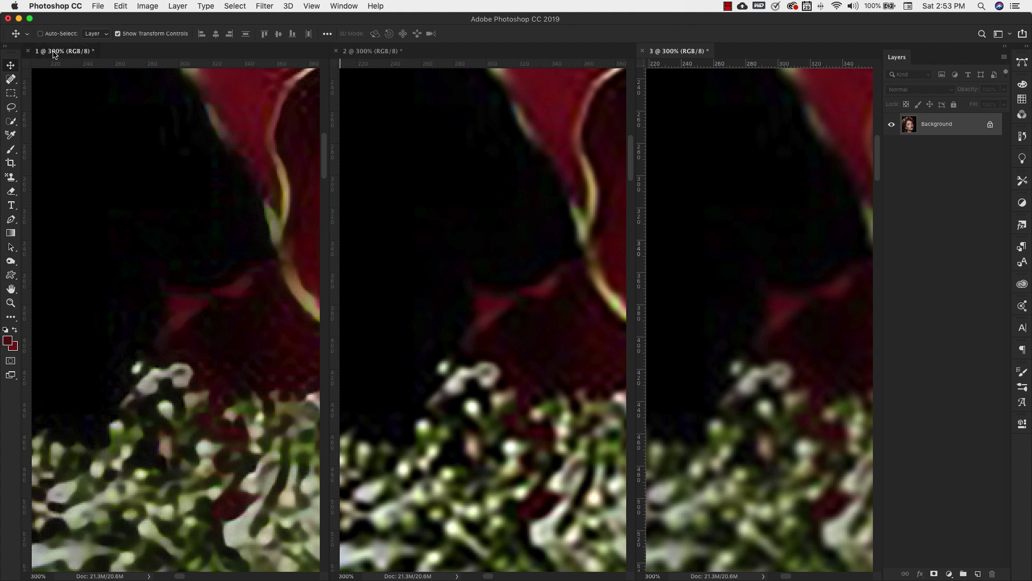
pyautogui.click(107, 576)
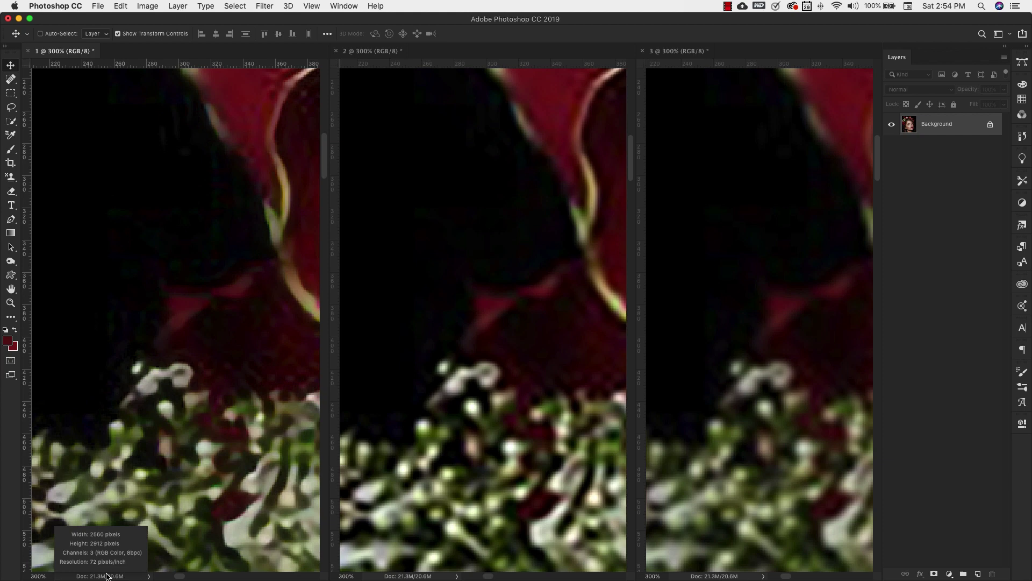
pyautogui.press('z')
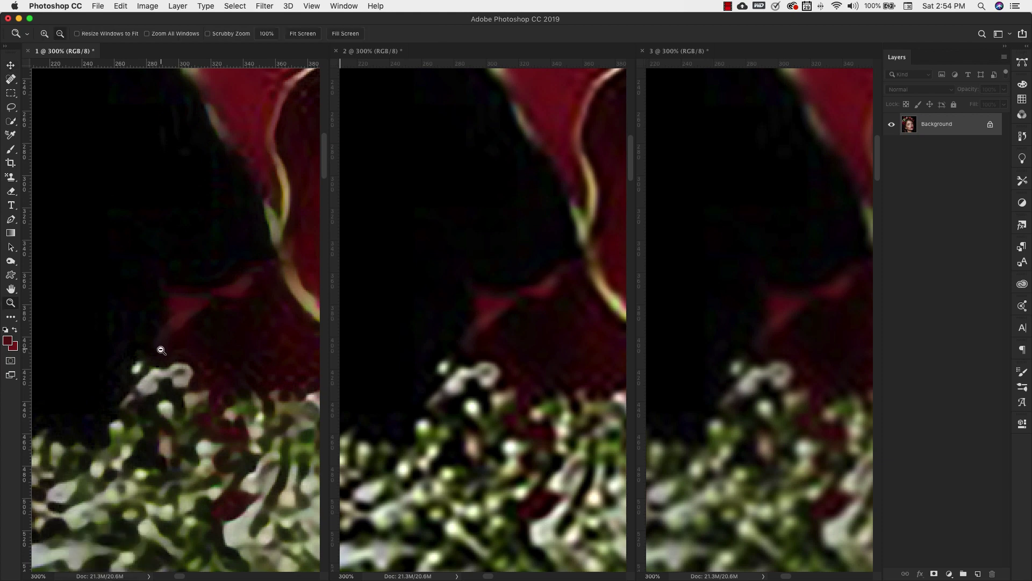
pyautogui.keyDown('alt'); pyautogui.click(177, 388); pyautogui.keyUp('alt')
pyautogui.keyDown('alt'); pyautogui.click(193, 427); pyautogui.keyUp('alt')
pyautogui.keyDown('alt'); pyautogui.click(208, 465); pyautogui.keyUp('alt')
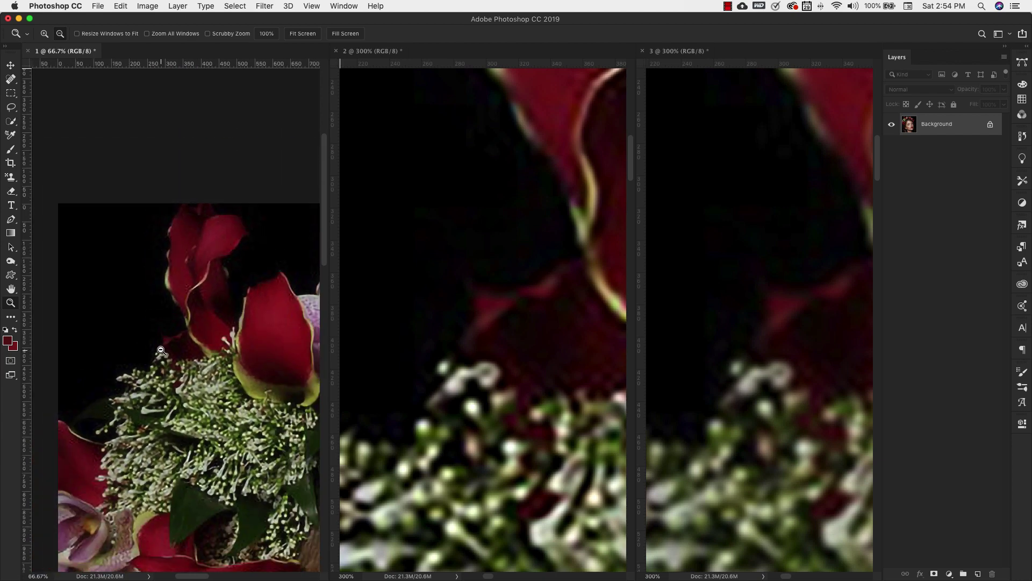
pyautogui.keyDown('alt'); pyautogui.click(224, 503); pyautogui.keyUp('alt')
pyautogui.click(249, 519)
pyautogui.scroll(-10, 249, 488)
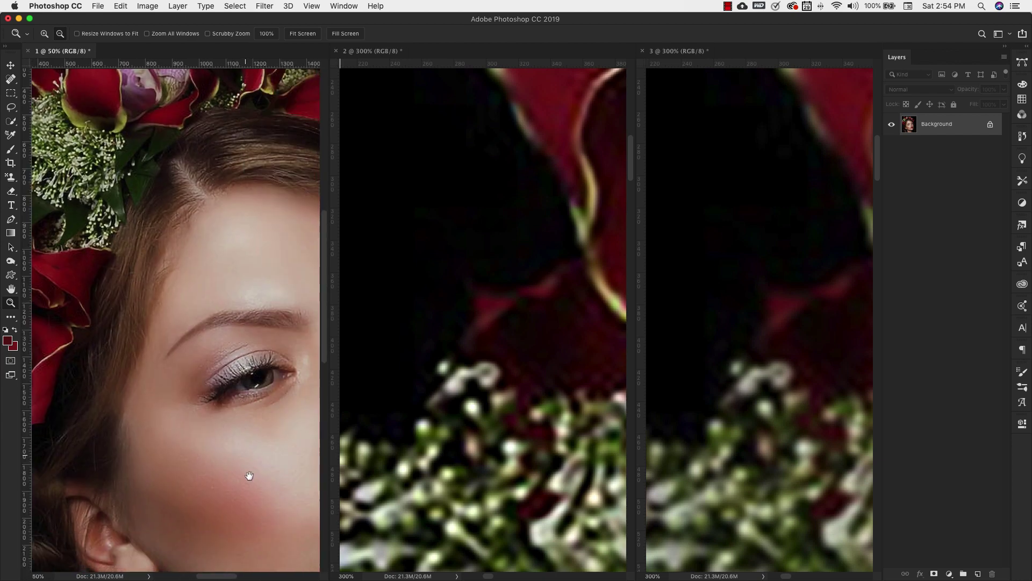
pyautogui.scroll(-1, 226, 457)
pyautogui.press('super+r')
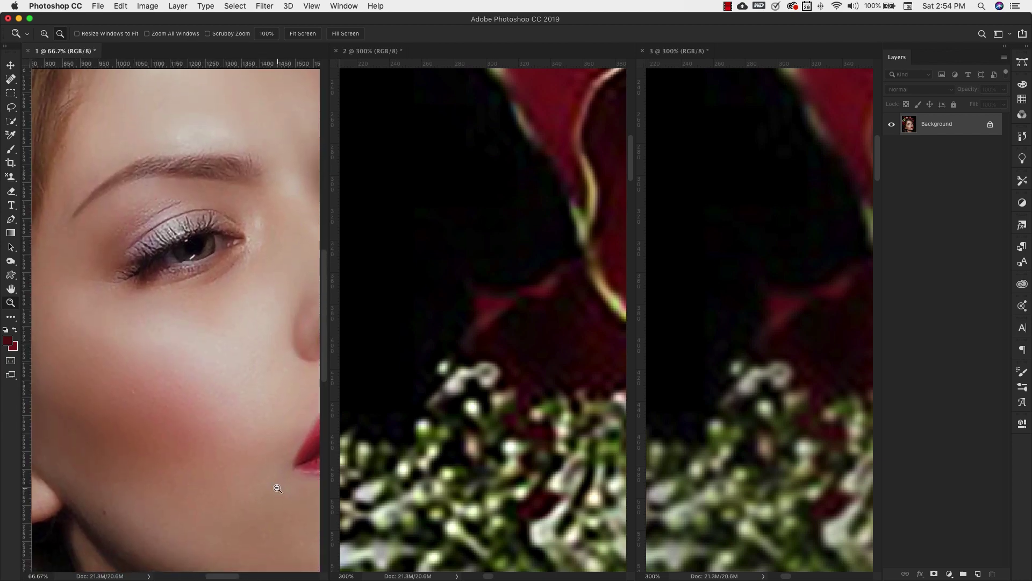
# Step: Match all three documents to document 1's view with Window > Arrange > Match All
pyautogui.click(344, 6)
pyautogui.moveTo(352, 20)
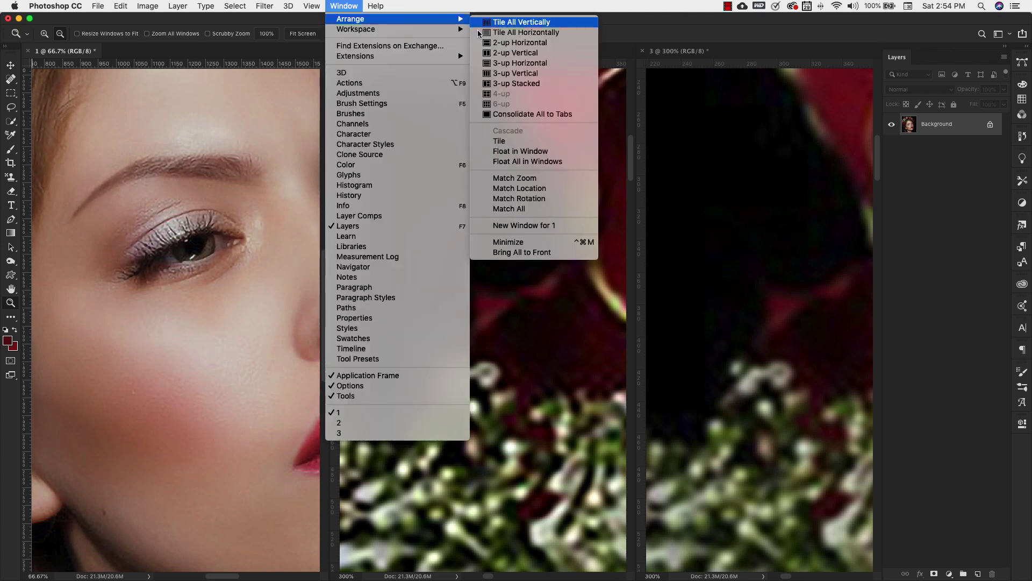
pyautogui.click(508, 213)
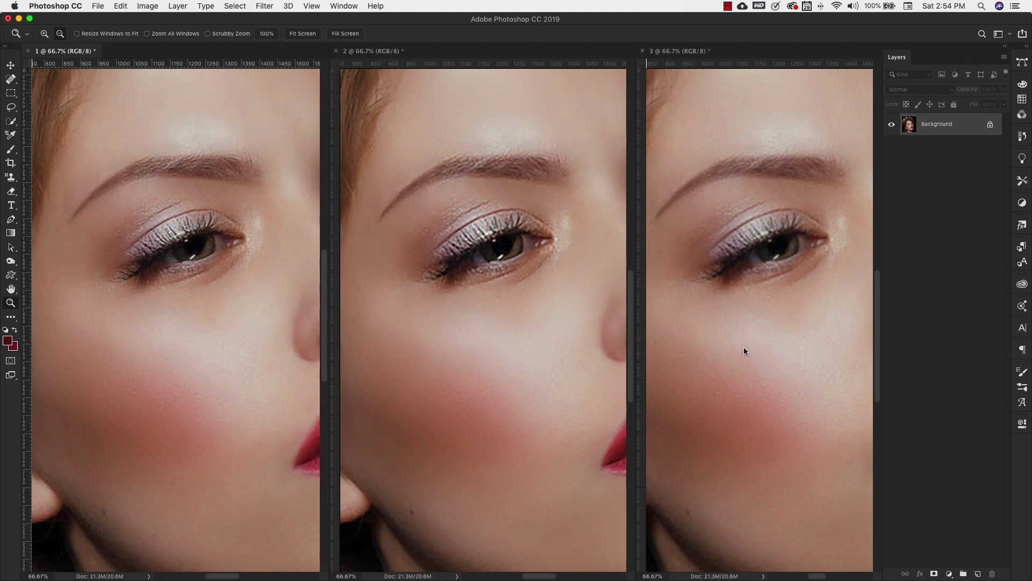
pyautogui.scroll(-1, 743, 347)
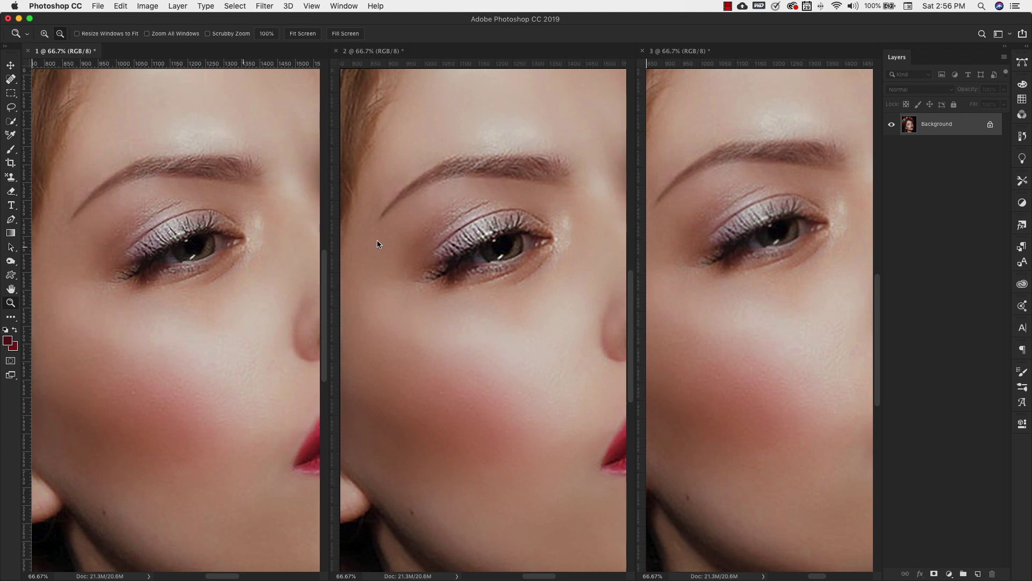
# Step: Close document 2 and discard its unsaved changes
pyautogui.click(424, 114)
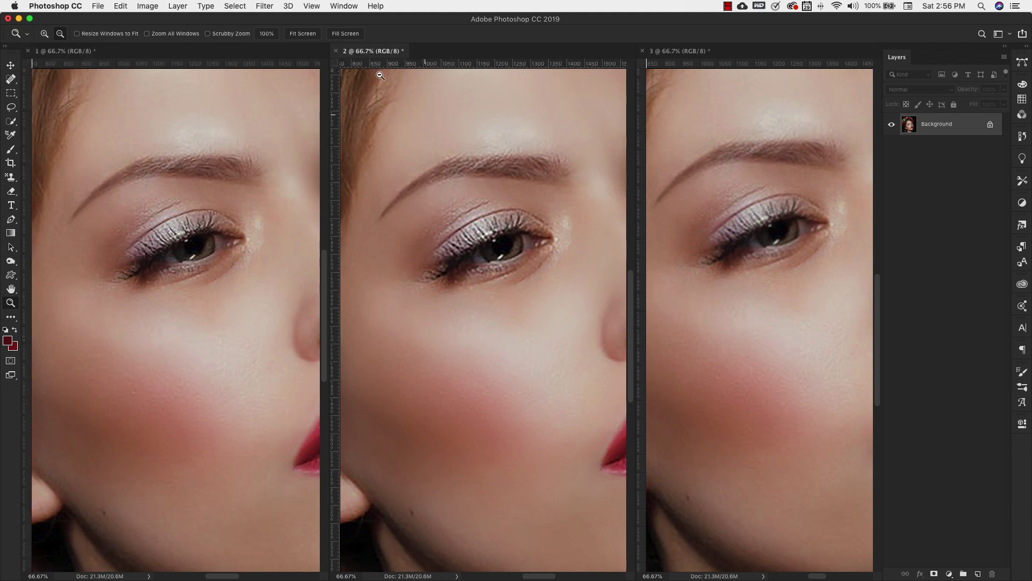
pyautogui.click(336, 52)
pyautogui.click(494, 201)
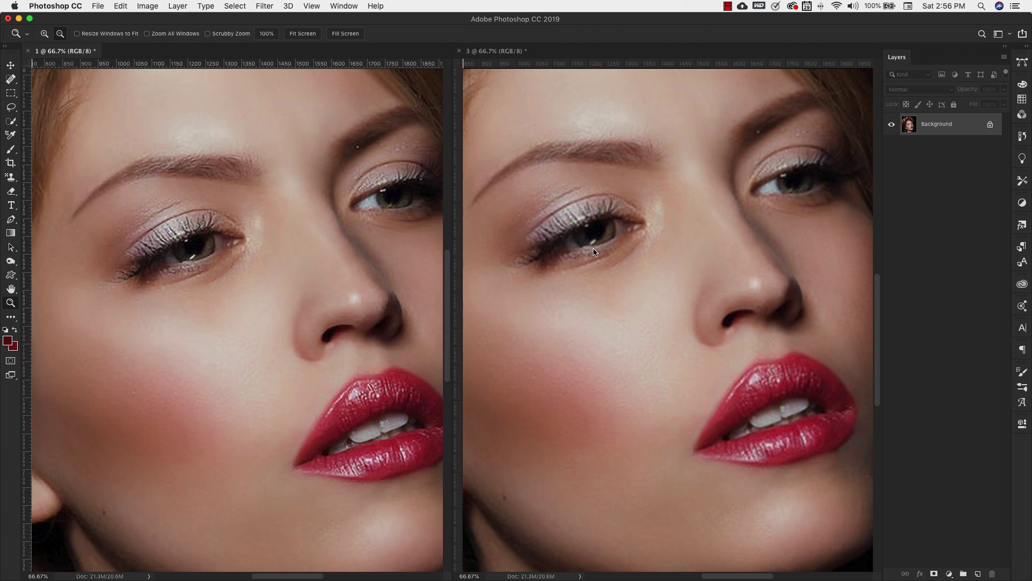
# Step: Check that documents 3 and 1 are both 2560 × 2912 pixels
pyautogui.click(520, 576)
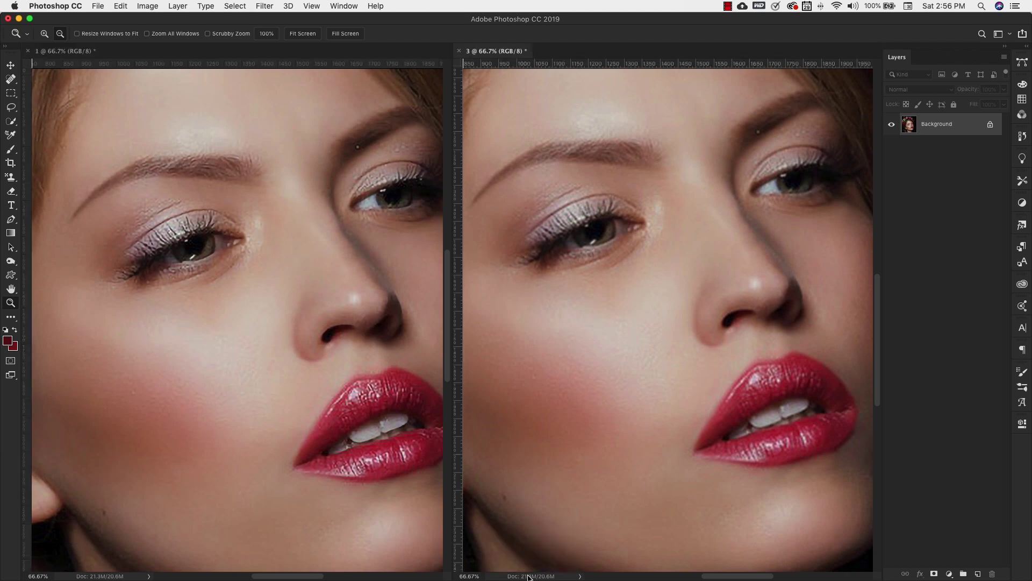
pyautogui.click(528, 576)
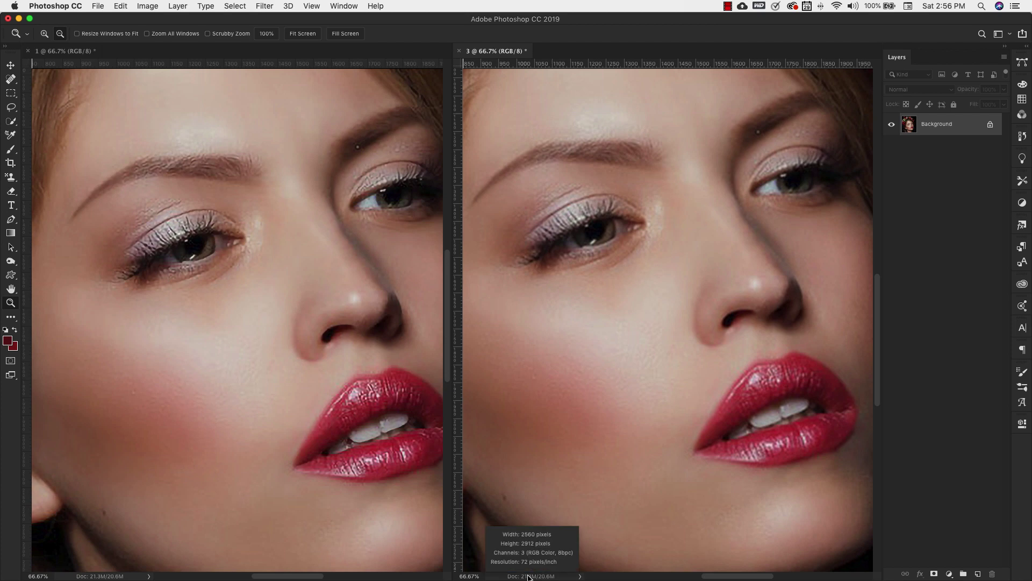
pyautogui.click(98, 576)
pyautogui.click(99, 576)
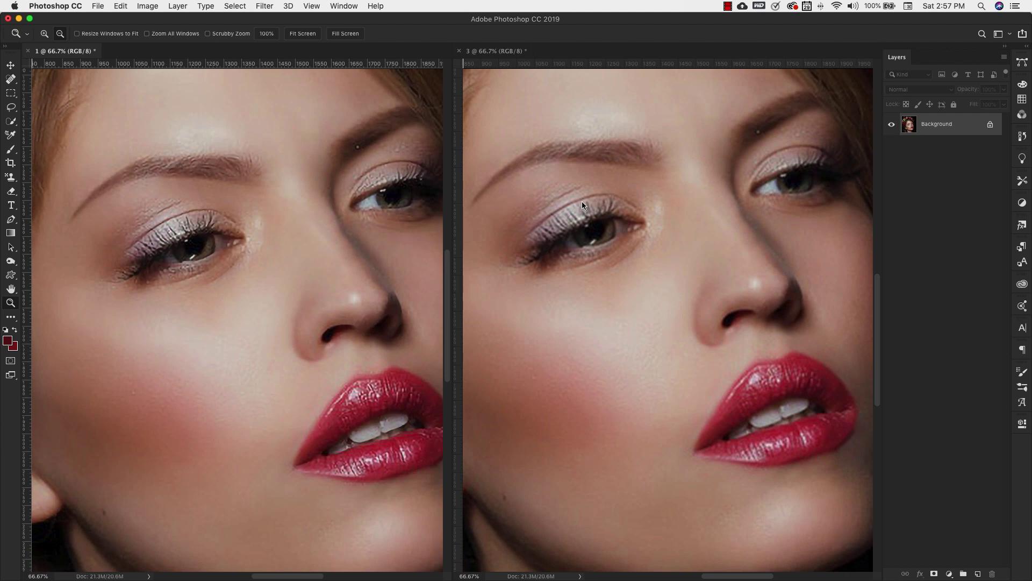
# Step: Open the Shake Reduction filter from Filter > Sharpen for document 3
pyautogui.click(624, 184)
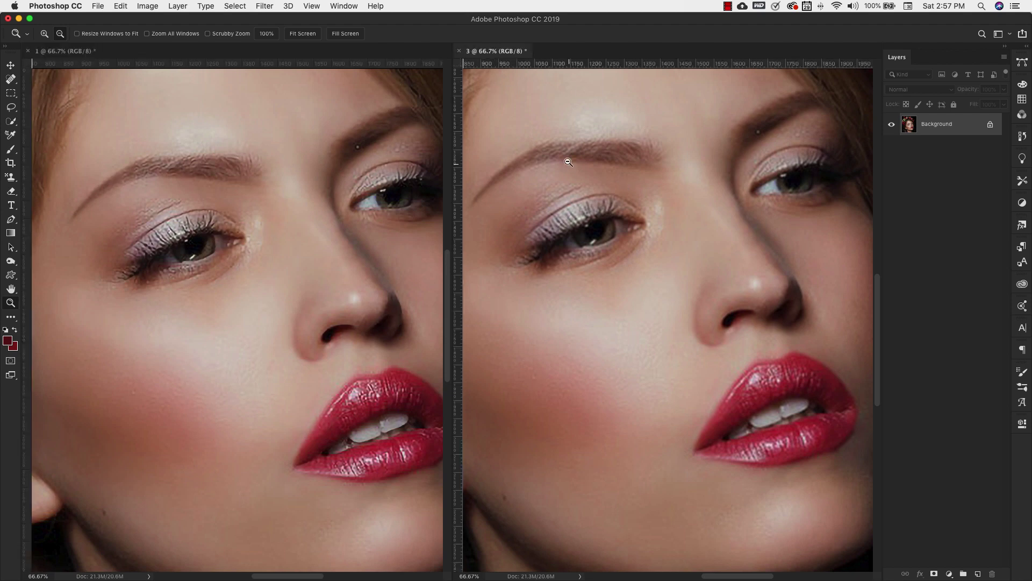
pyautogui.click(264, 6)
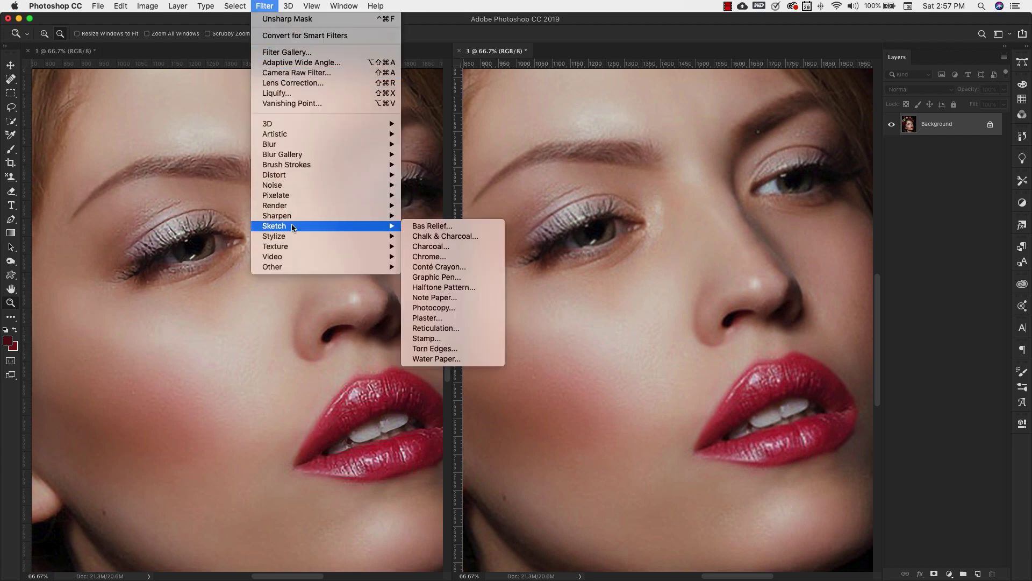
pyautogui.moveTo(301, 217)
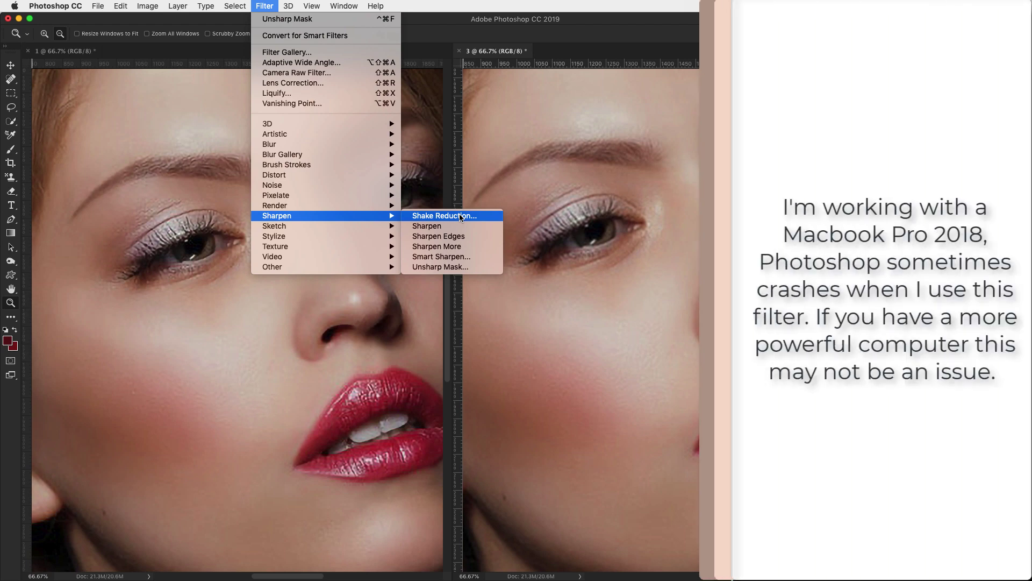
pyautogui.click(453, 216)
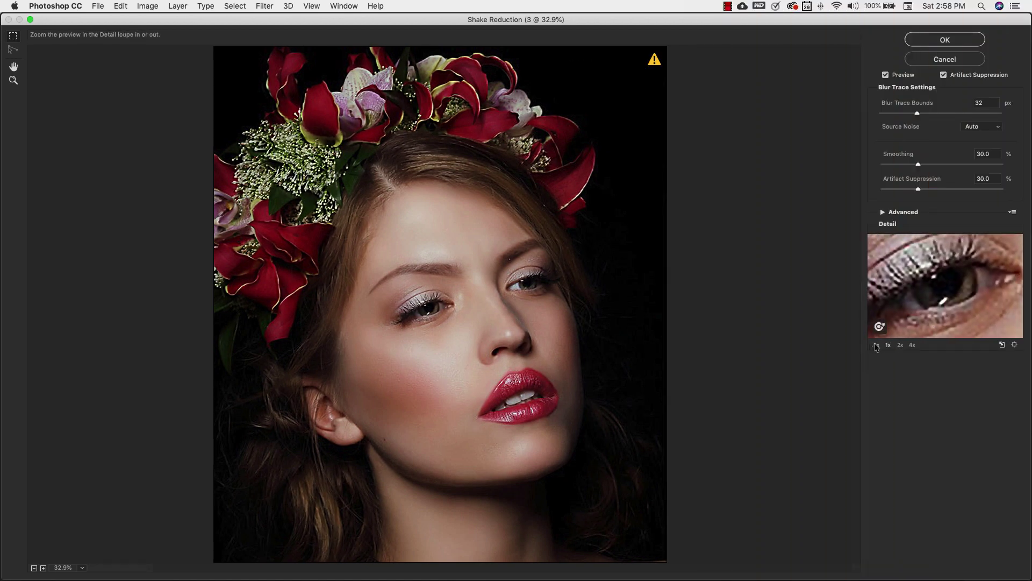
# Step: Set the Shake Reduction detail loupe to 0.5x over the eye and review the Advanced settings
pyautogui.click(876, 344)
pyautogui.moveTo(947, 283); pyautogui.dragTo(958, 285)
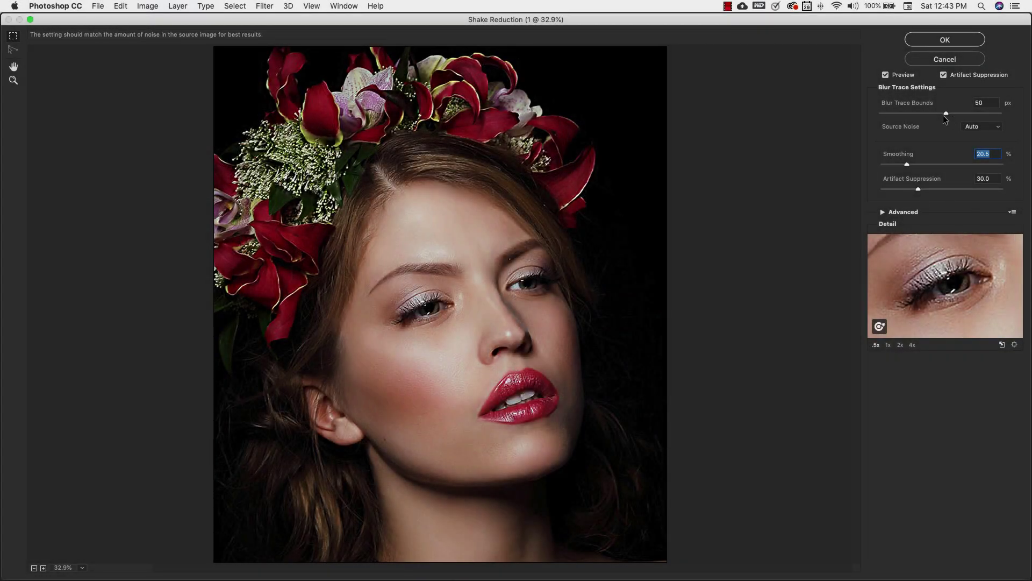
pyautogui.click(881, 212)
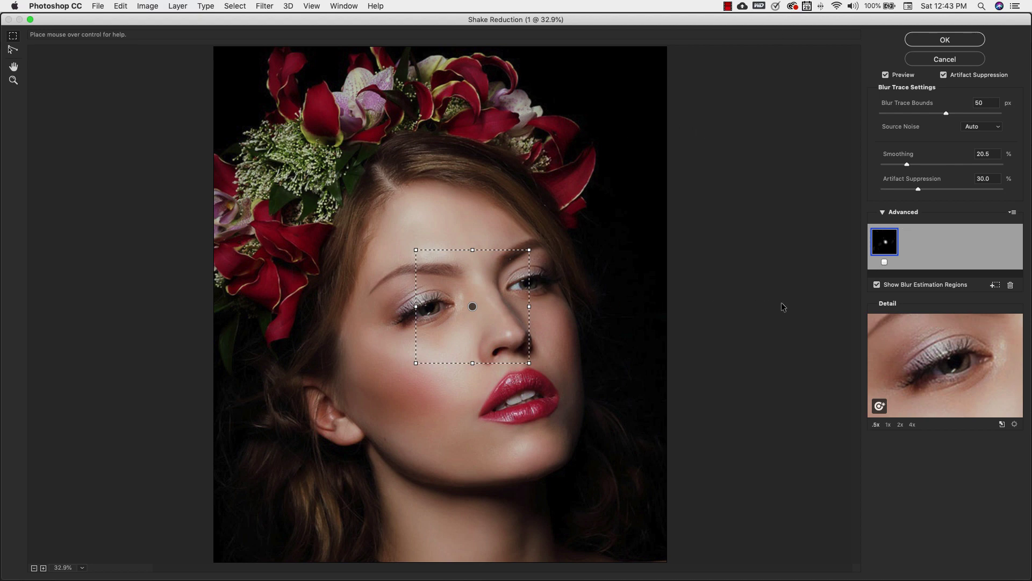
pyautogui.click(882, 212)
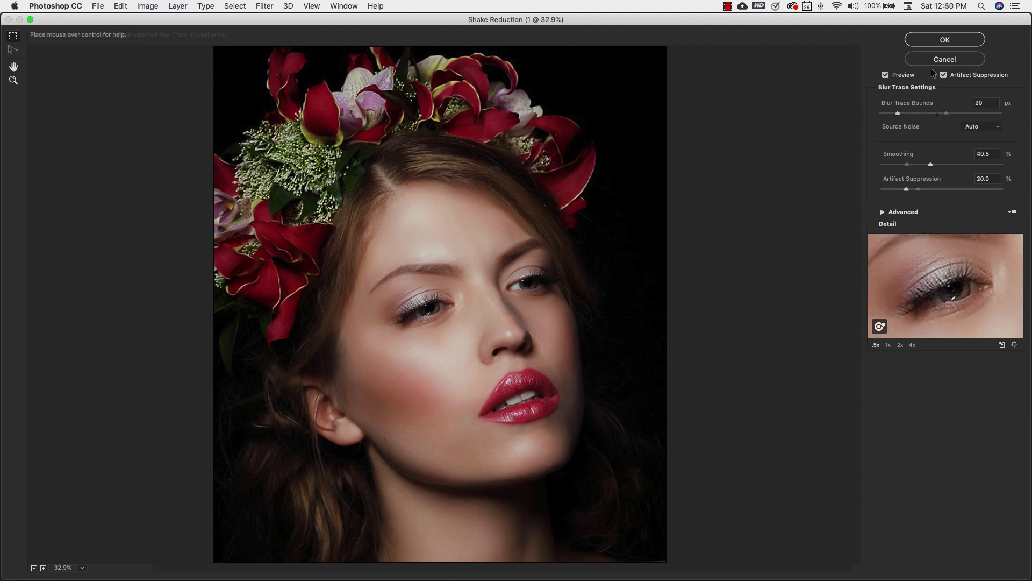
# Step: Apply Shake Reduction and select the Smart Filters mask on Layer 0
pyautogui.click(959, 40)
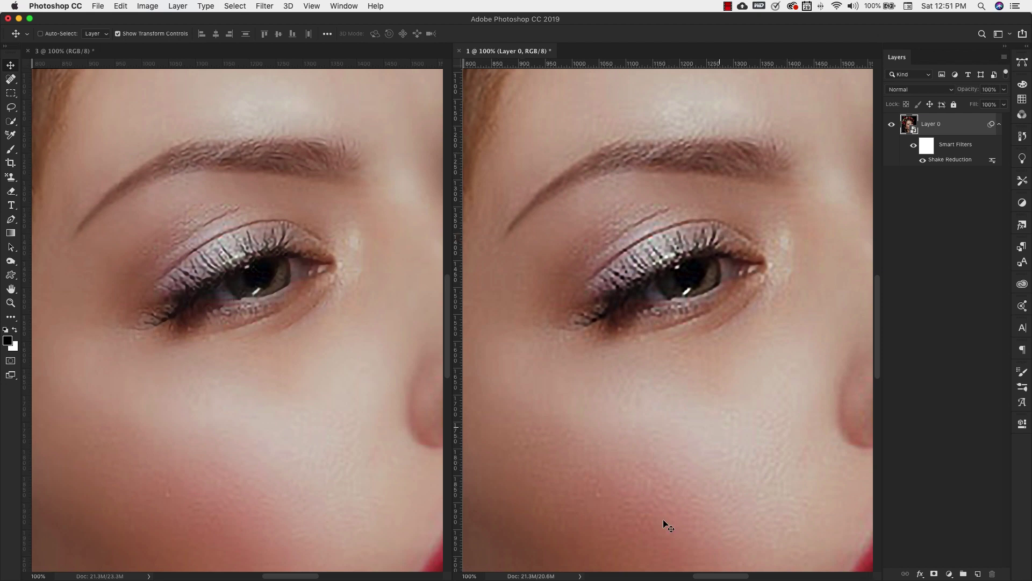
pyautogui.click(930, 148)
# Step: Paint black over the cheek on the filter mask with a 125 px brush, then compare the effect
pyautogui.press('b')
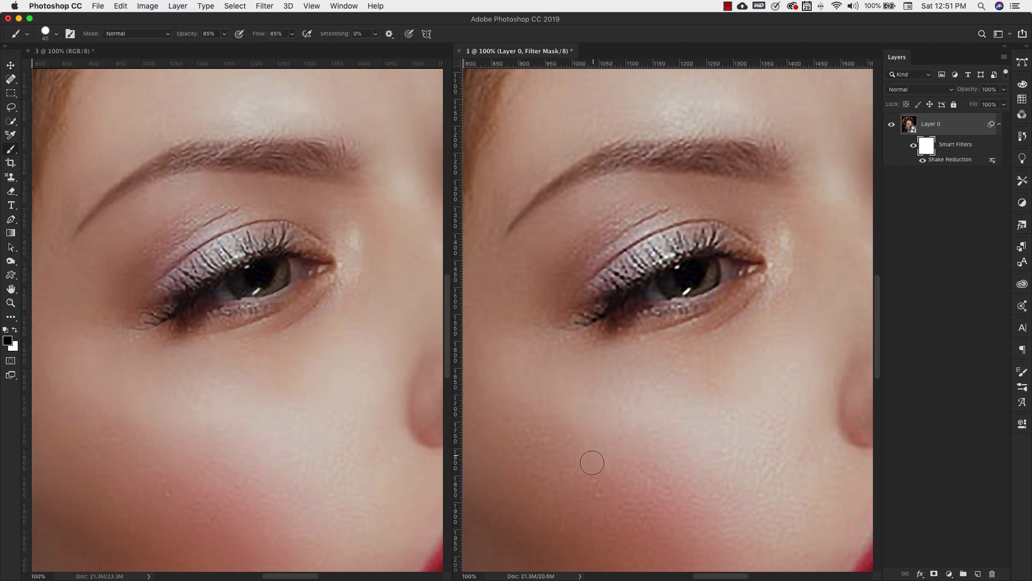
pyautogui.press(']')
pyautogui.press(']')
pyautogui.press(']')
pyautogui.press(']')
pyautogui.press(']')
pyautogui.press(']')
pyautogui.press(']')
pyautogui.press(']')
pyautogui.moveTo(758, 482)
pyautogui.mouseDown()
pyautogui.moveTo(721, 402)
pyautogui.moveTo(541, 430)
pyautogui.moveTo(621, 400)
pyautogui.moveTo(526, 403)
pyautogui.moveTo(577, 425)
pyautogui.moveTo(648, 420)
pyautogui.moveTo(562, 441)
pyautogui.moveTo(667, 447)
pyautogui.moveTo(695, 469)
pyautogui.moveTo(714, 466)
pyautogui.moveTo(695, 530)
pyautogui.mouseUp()
pyautogui.click(913, 146)
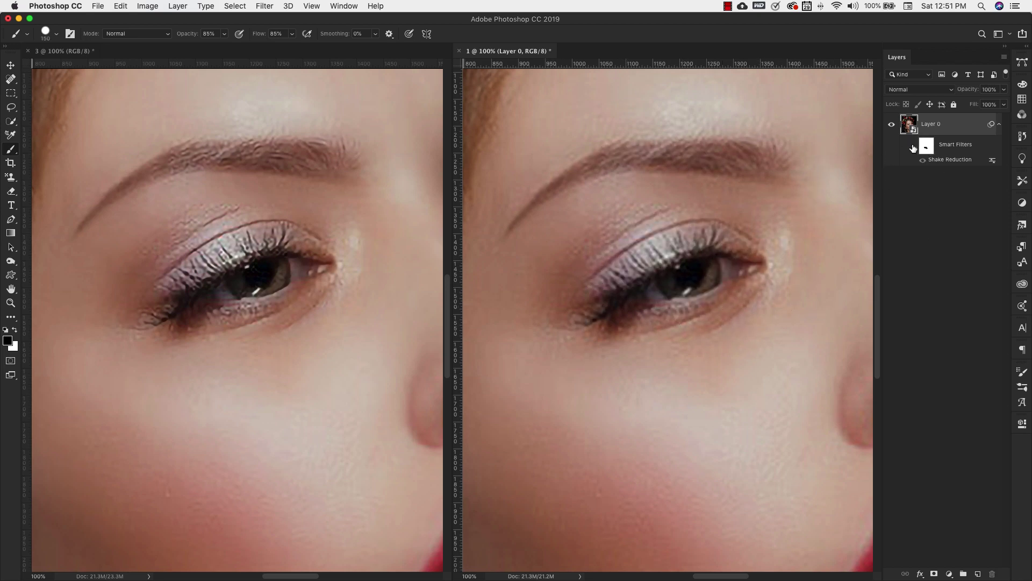
pyautogui.click(914, 146)
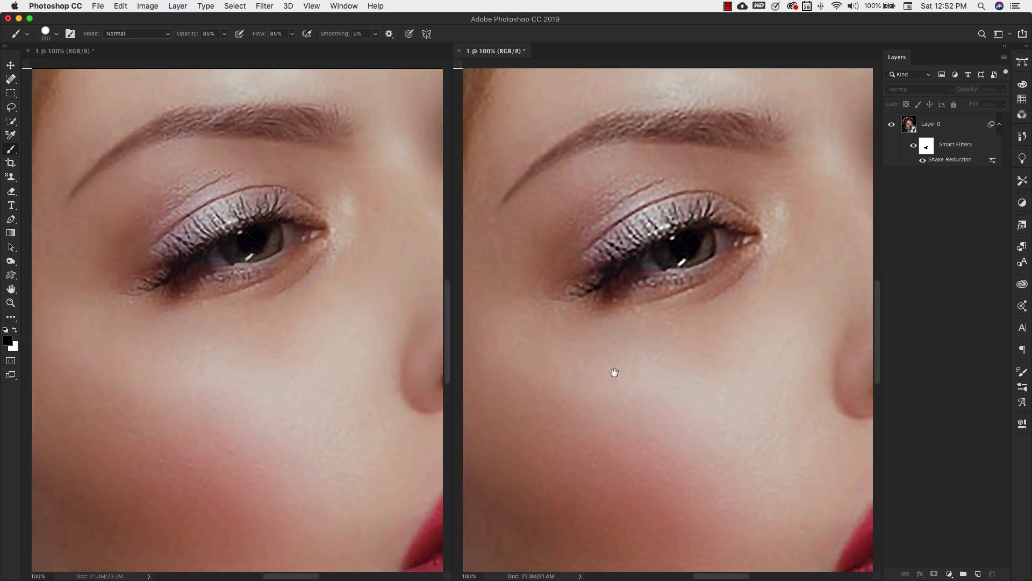
# Step: Pan both views to the nose and lips, hide the rulers, and target Layer 0
pyautogui.moveTo(615, 371); pyautogui.dragTo(348, 310)
pyautogui.press('super+r')
pyautogui.press('super+r')
pyautogui.moveTo(534, 374); pyautogui.dragTo(490, 279)
pyautogui.press('super+r')
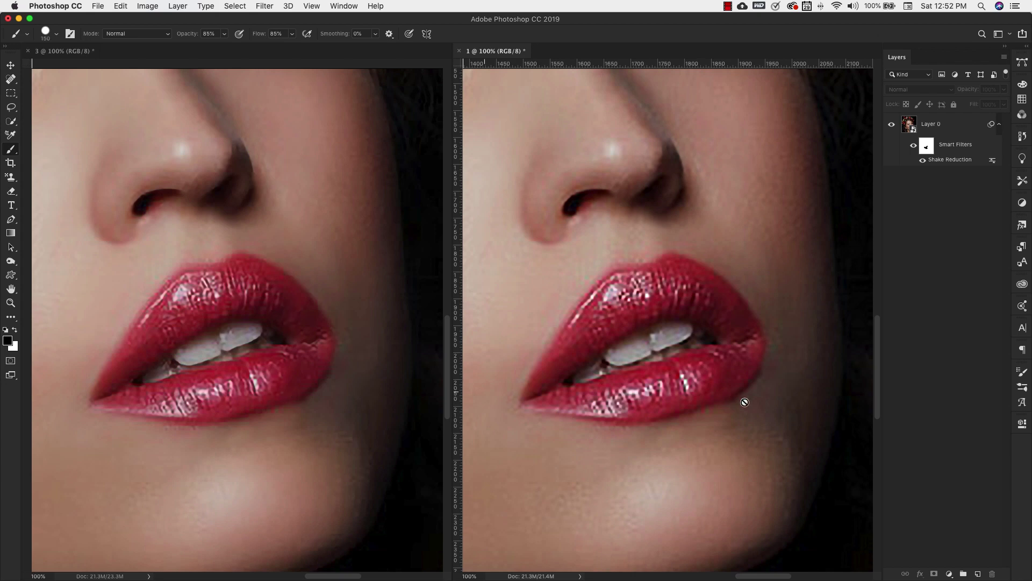
pyautogui.hotkey('alt', '.')
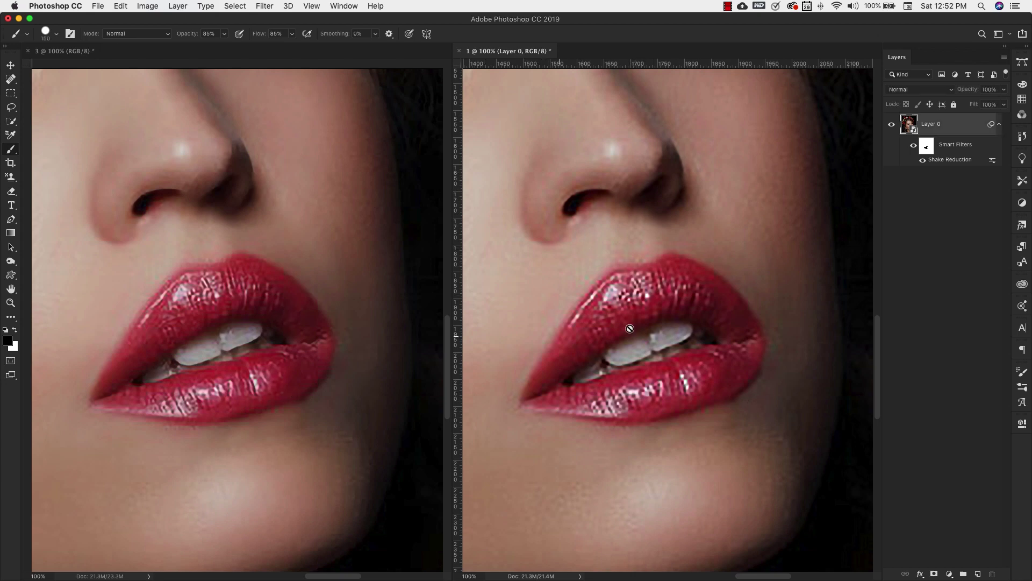
pyautogui.press('z')
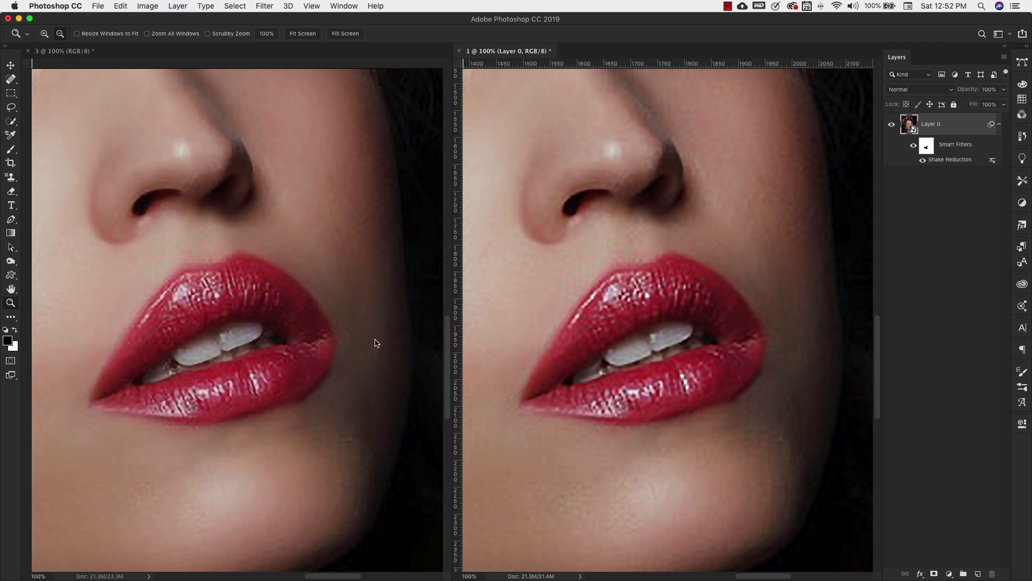
# Step: Zoom the right document to 33.3% on the flower crown and Match All windows to it
pyautogui.click(635, 241)
pyautogui.click(635, 240)
pyautogui.click(635, 241)
pyautogui.moveTo(613, 226); pyautogui.dragTo(702, 357)
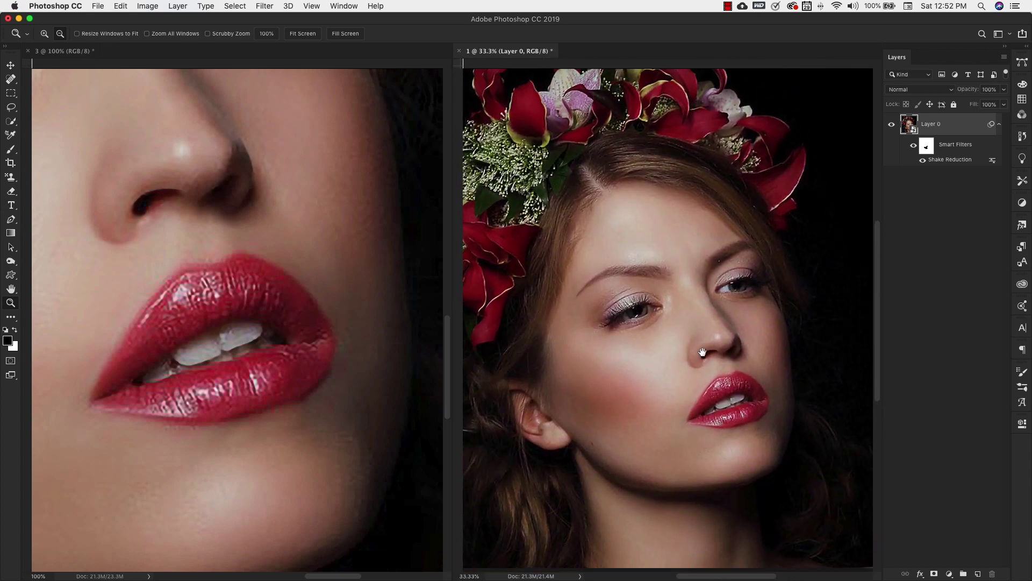
pyautogui.click(344, 6)
pyautogui.moveTo(377, 17)
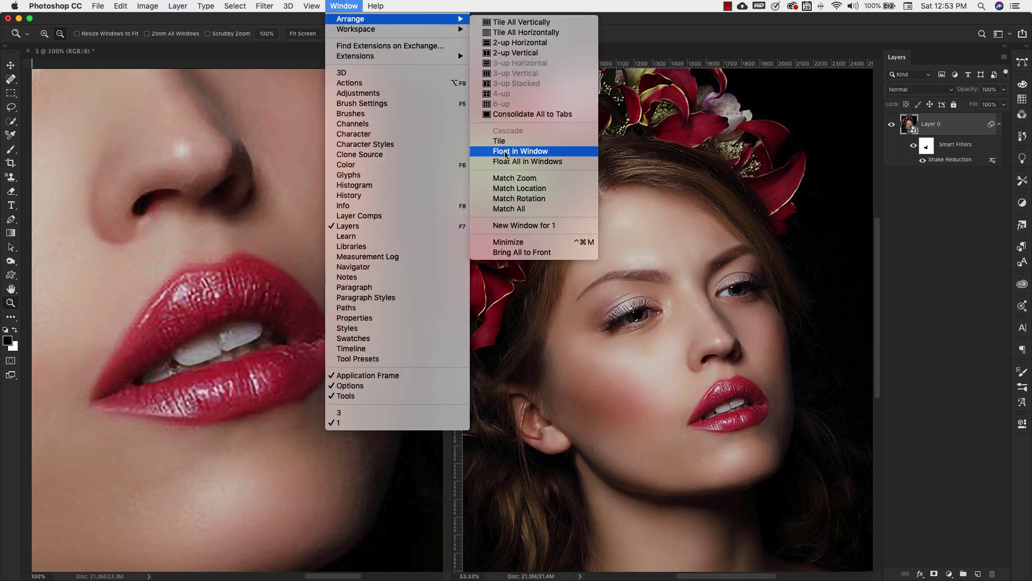
pyautogui.click(516, 210)
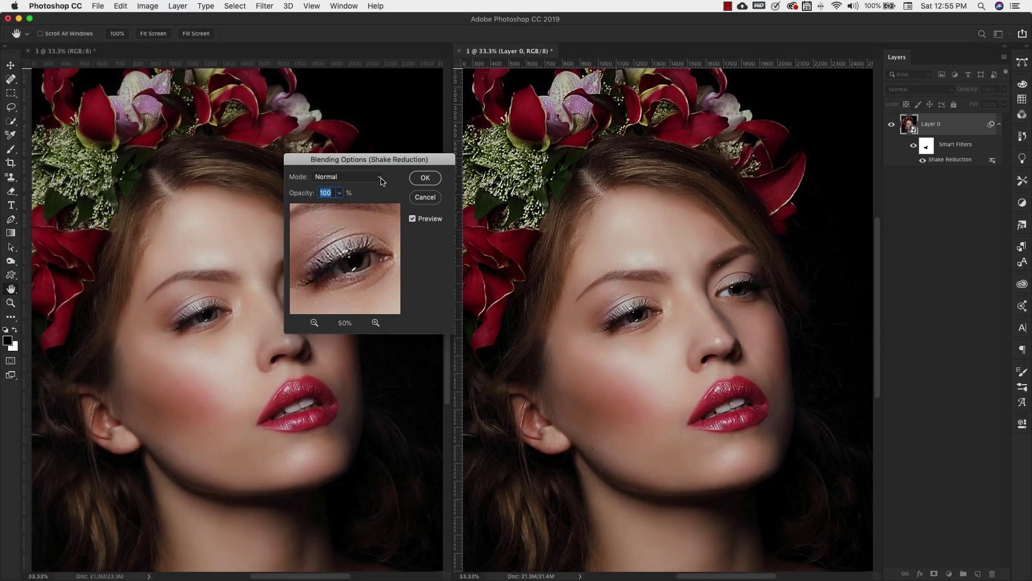
# Step: Set the Shake Reduction smart filter blending mode to Luminosity
pyautogui.click(367, 178)
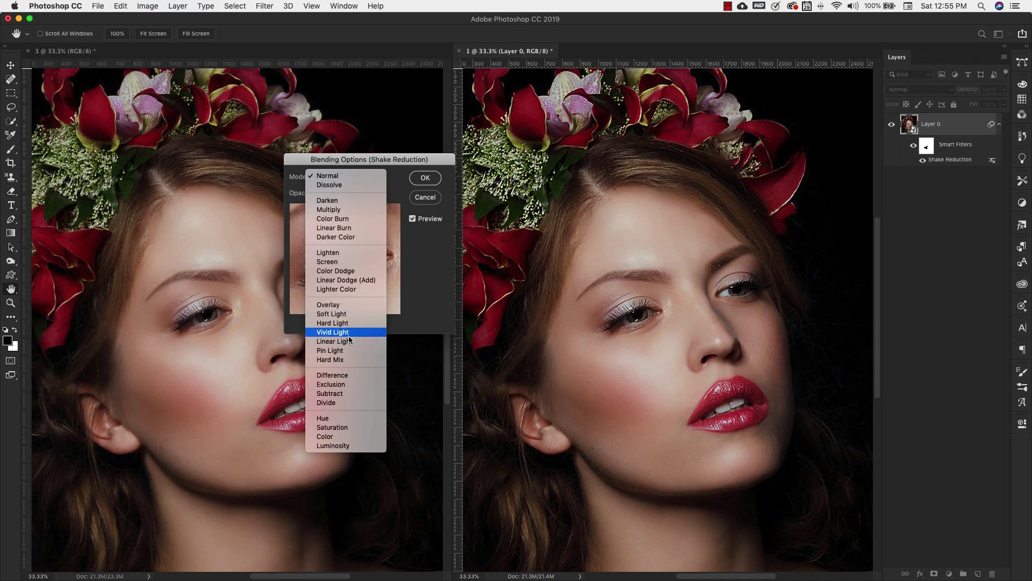
pyautogui.click(339, 446)
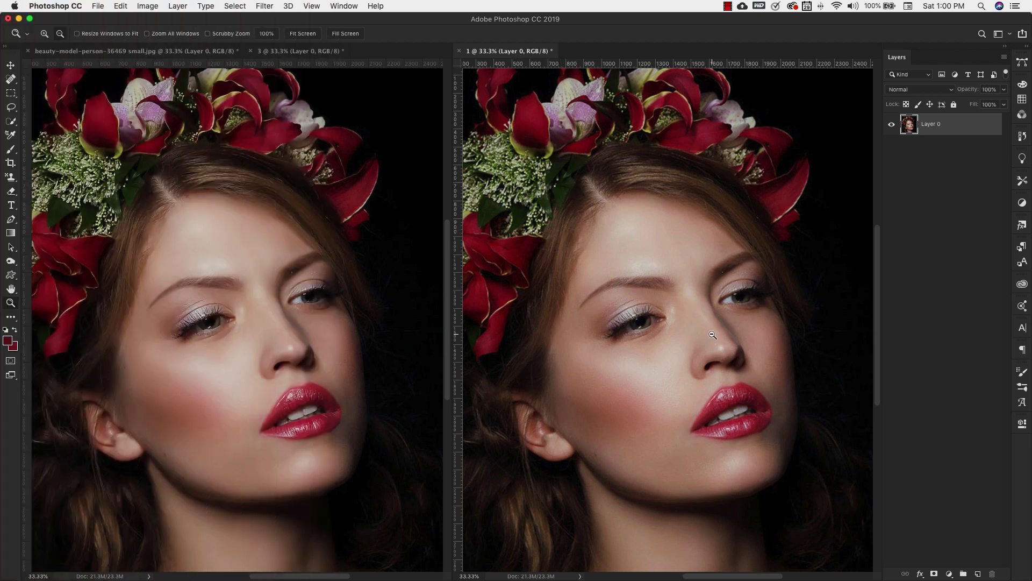
# Step: Apply Unsharp Mask with Amount 120%, Radius 10 pixels and Threshold 10 levels
pyautogui.click(265, 7)
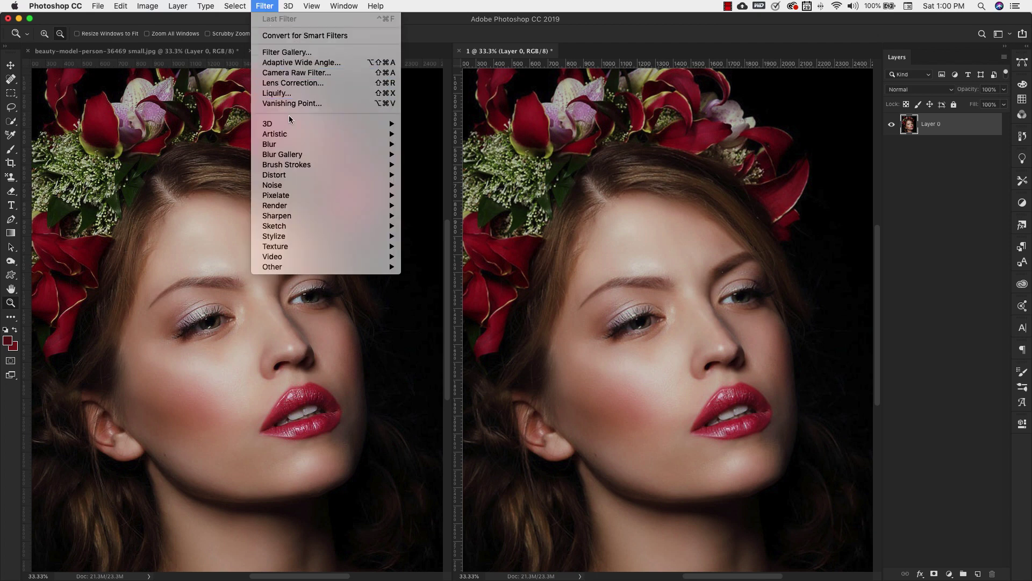
pyautogui.moveTo(278, 220)
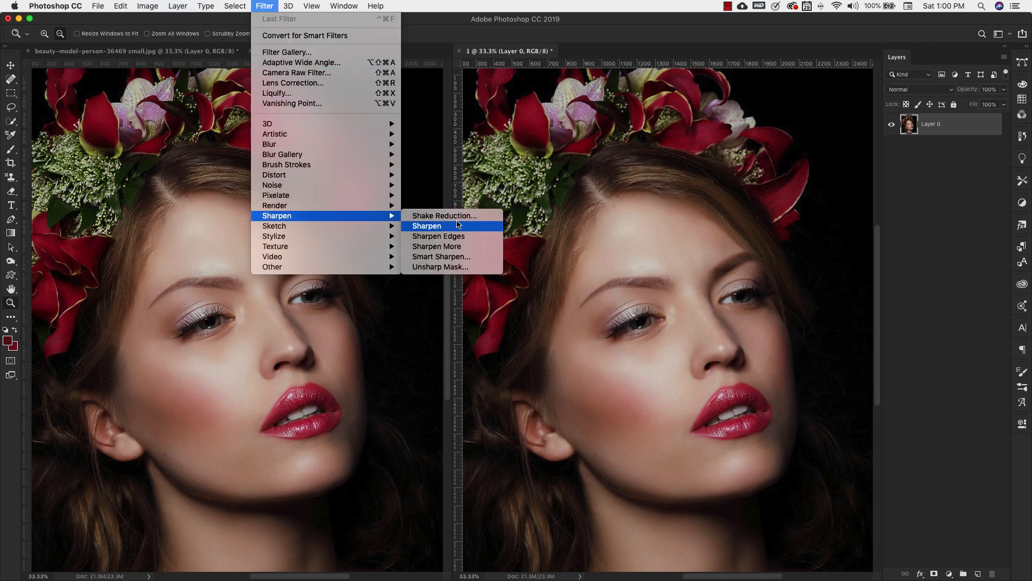
pyautogui.click(426, 268)
pyautogui.click(460, 254)
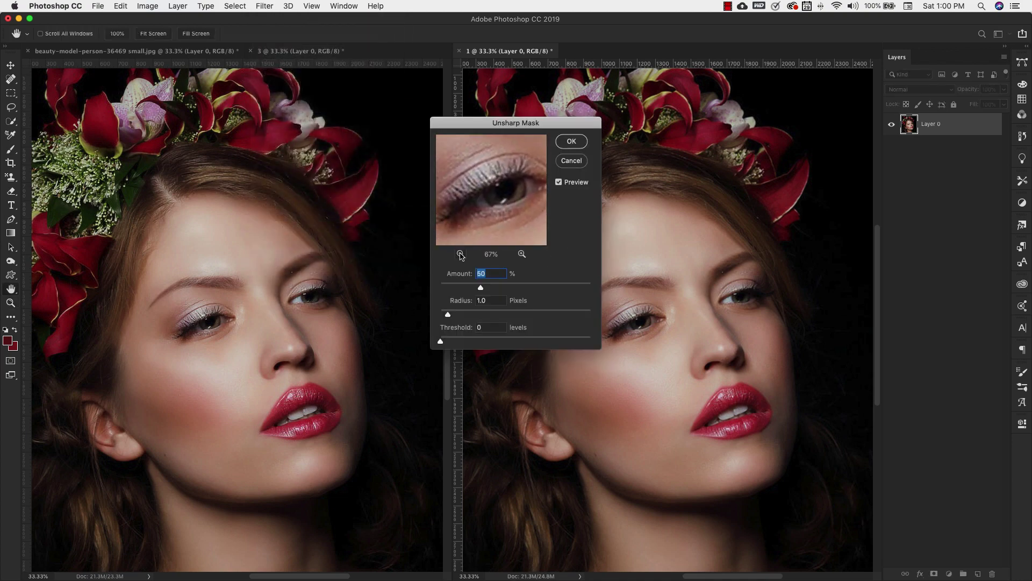
pyautogui.moveTo(480, 289); pyautogui.dragTo(530, 289)
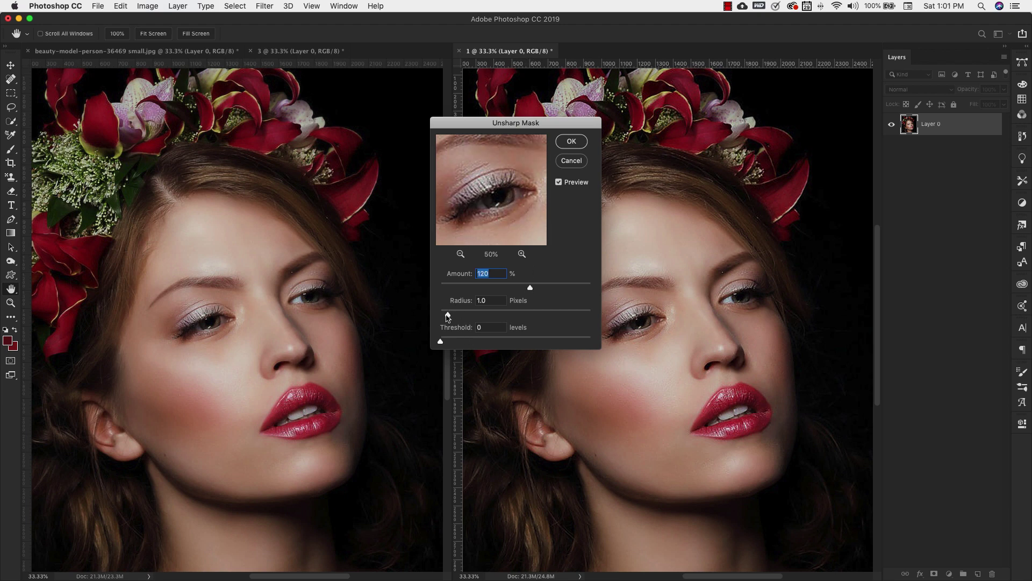
pyautogui.moveTo(448, 316); pyautogui.dragTo(500, 314)
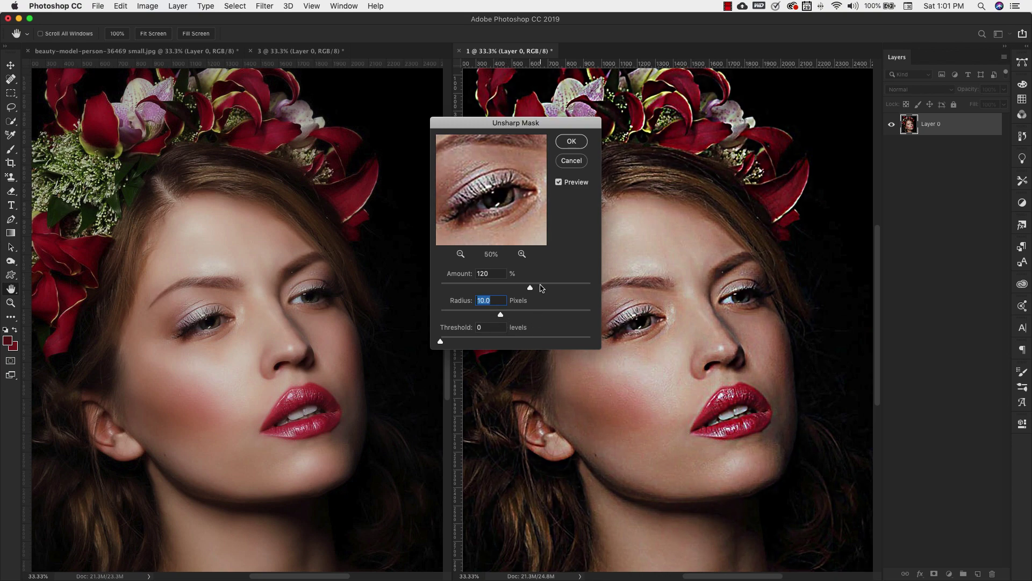
pyautogui.moveTo(441, 341); pyautogui.dragTo(452, 344)
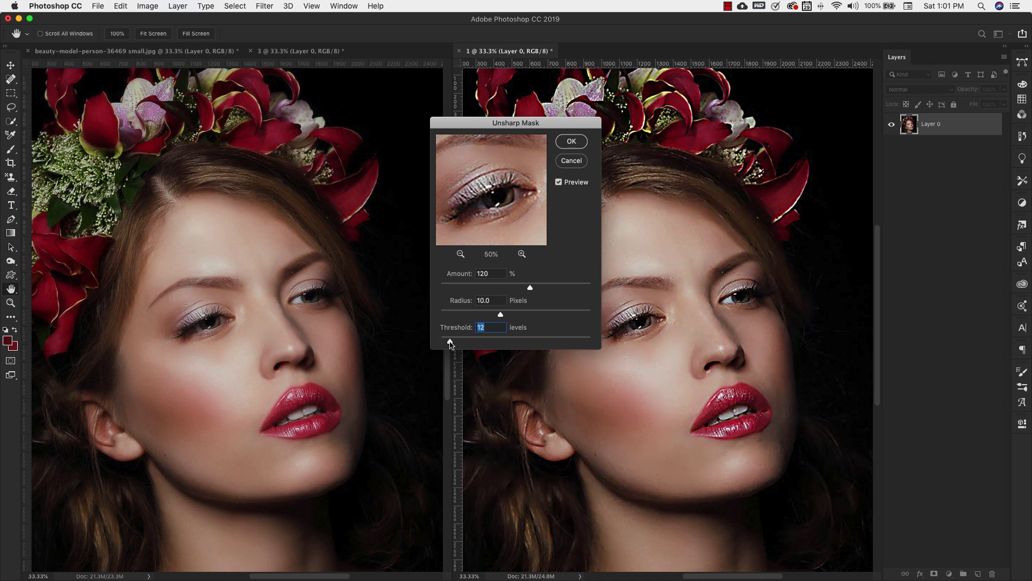
pyautogui.moveTo(450, 344); pyautogui.dragTo(449, 344)
pyautogui.click(559, 183)
pyautogui.click(572, 141)
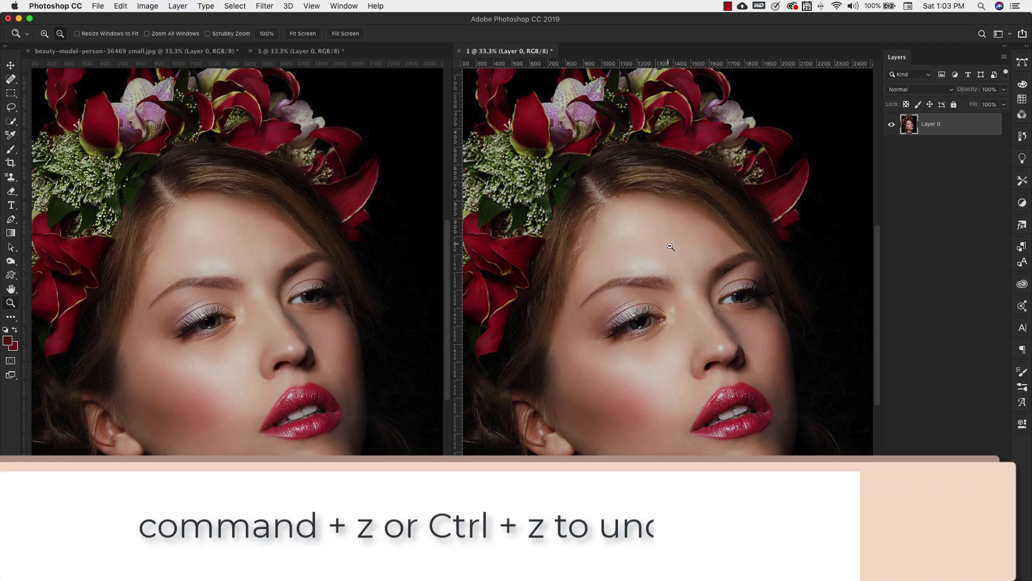
# Step: Convert Layer 0 to a smart object from its Layers panel context menu
pyautogui.rightClick(959, 124)
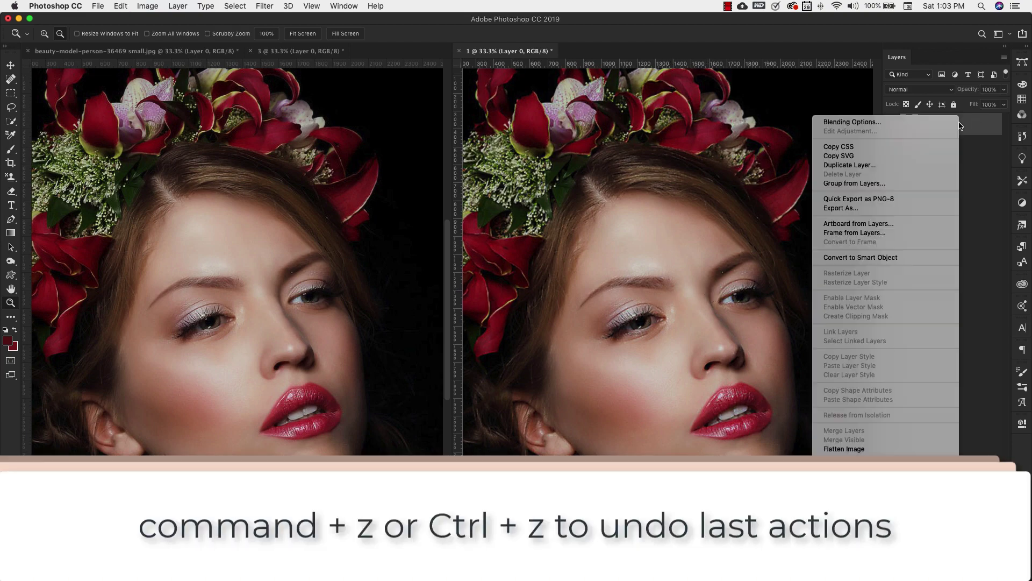
pyautogui.click(865, 257)
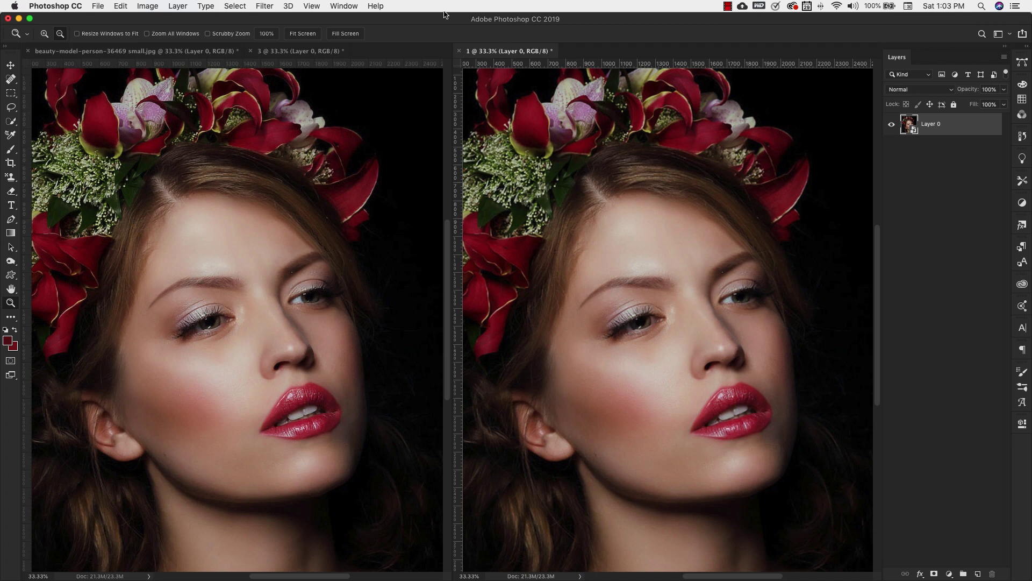
# Step: Reapply the last Unsharp Mask settings to Layer 0 as a smart filter
pyautogui.click(264, 6)
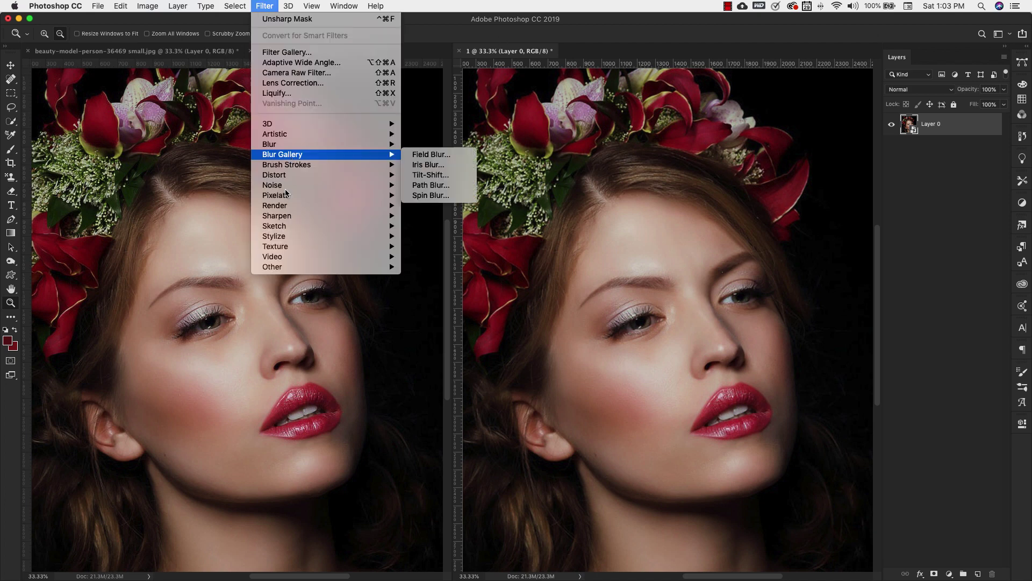
pyautogui.click(284, 20)
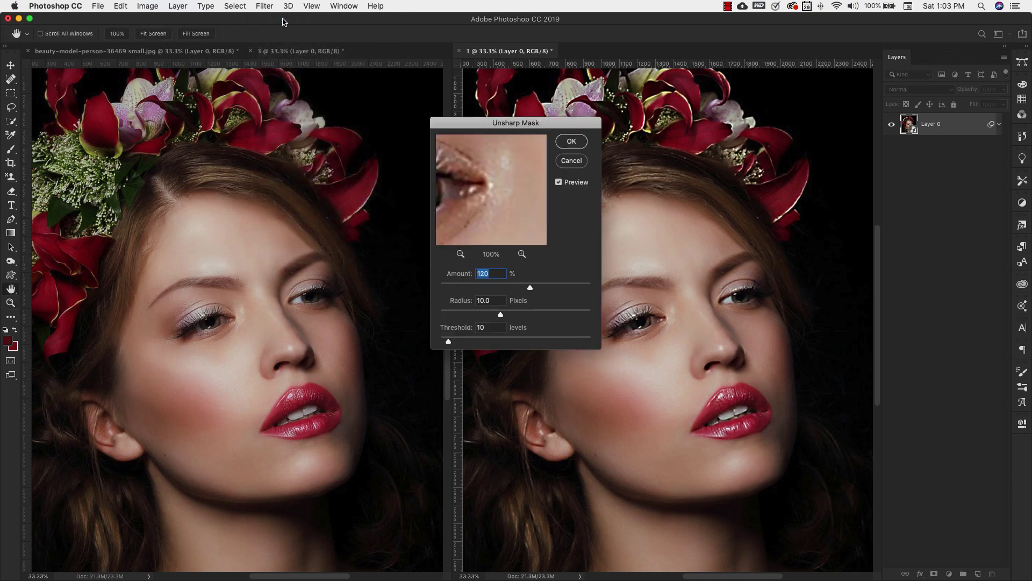
pyautogui.click(571, 140)
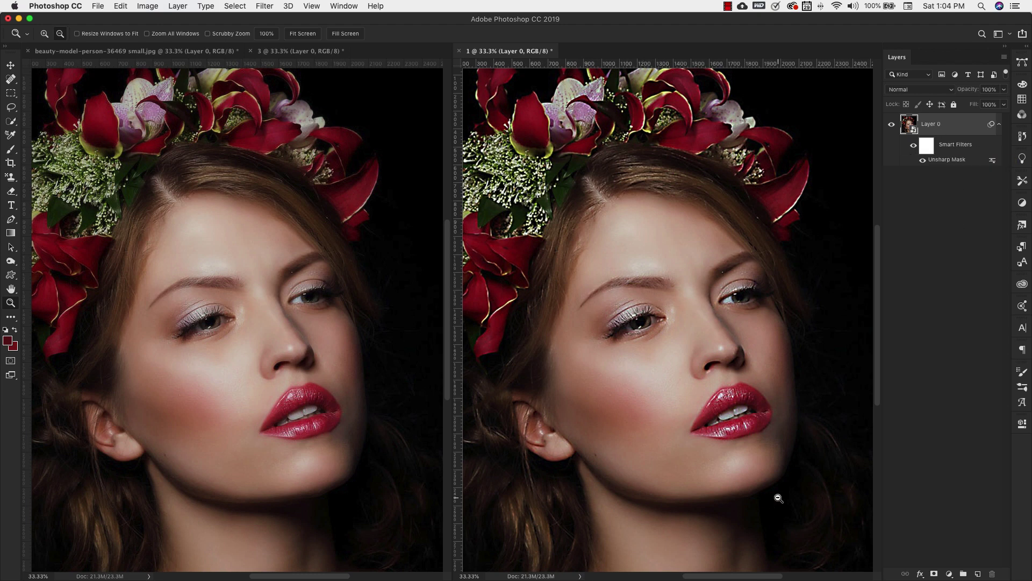
# Step: Inspect the Unsharp Mask filter's blending options and blend modes, leaving them unchanged
pyautogui.doubleClick(994, 163)
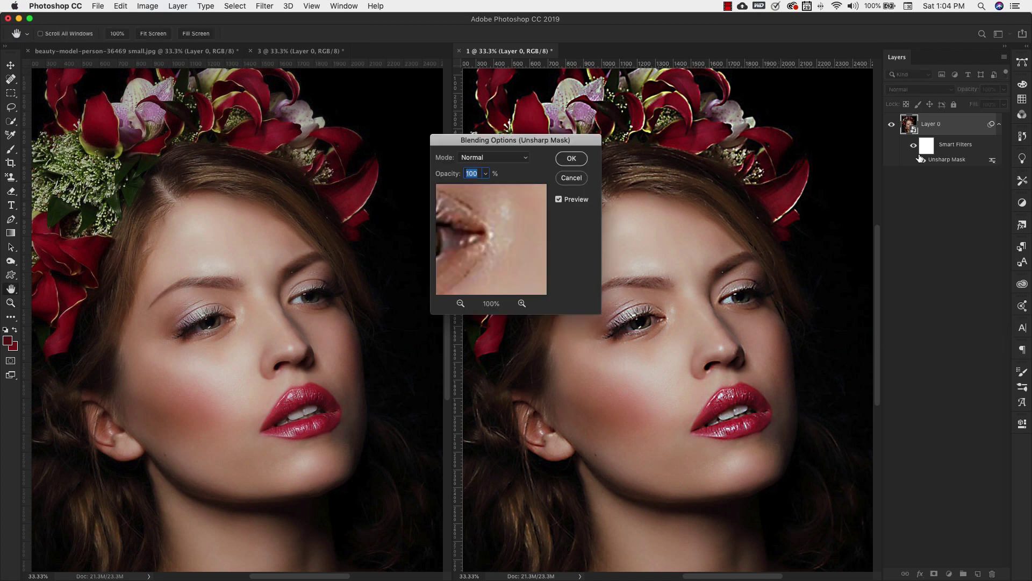
pyautogui.moveTo(494, 233); pyautogui.dragTo(542, 231)
pyautogui.click(527, 161)
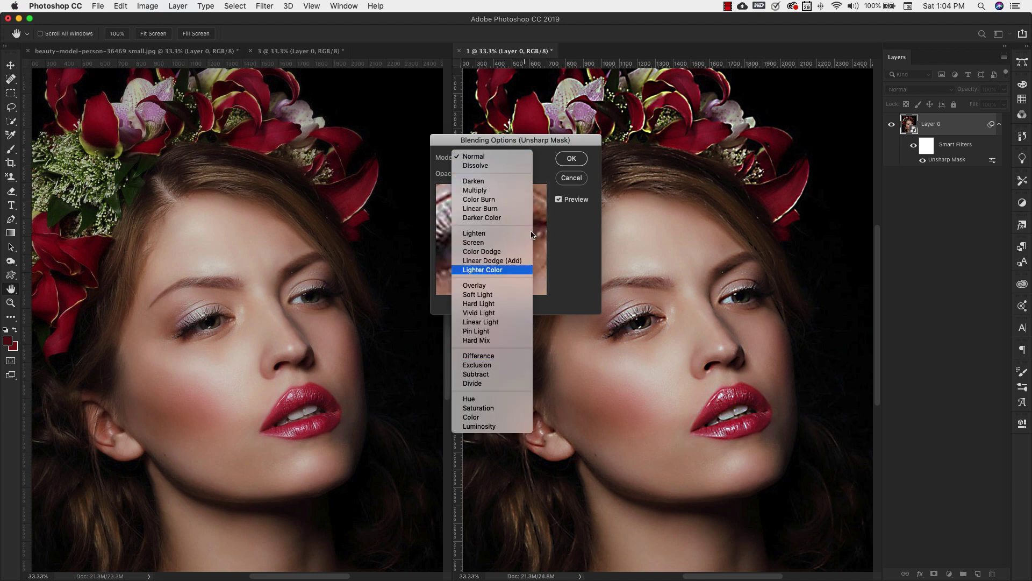
pyautogui.click(568, 179)
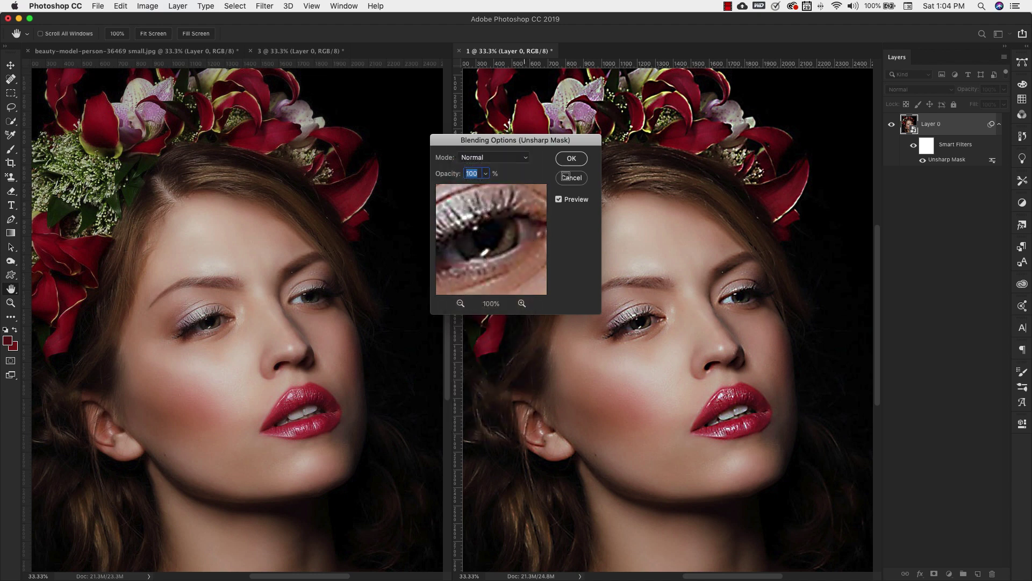
pyautogui.click(571, 178)
pyautogui.press('z')
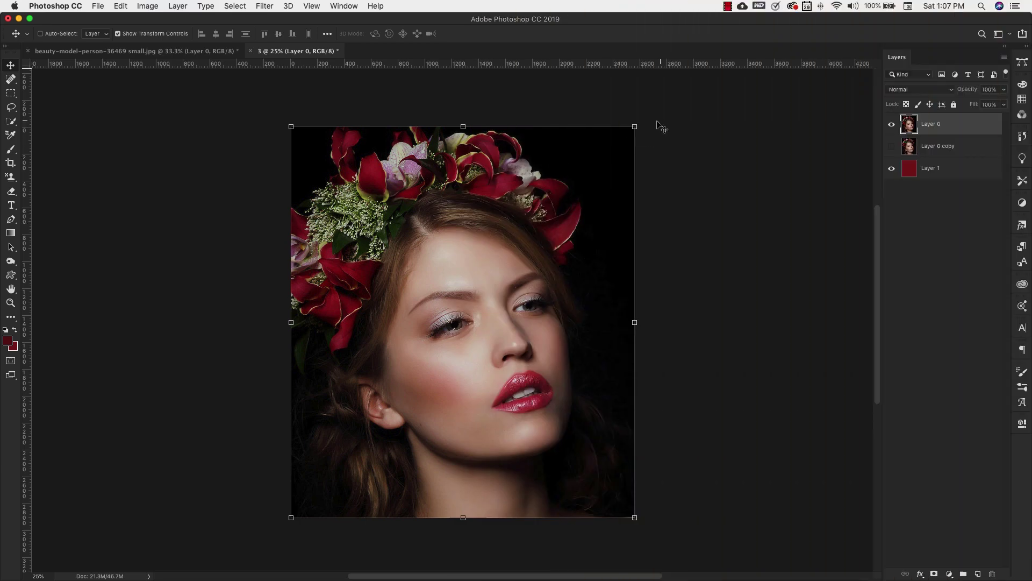
# Step: Shrink the Layer 0 portrait to a small size centred on the red canvas
pyautogui.moveTo(635, 126); pyautogui.dragTo(321, 482)
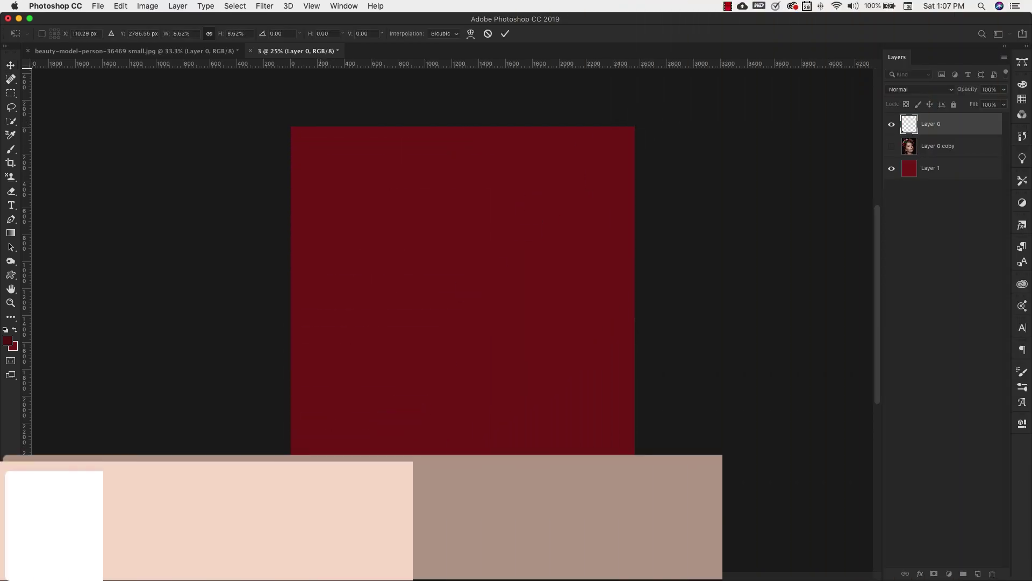
pyautogui.moveTo(321, 482); pyautogui.dragTo(479, 302)
pyautogui.press('Return')
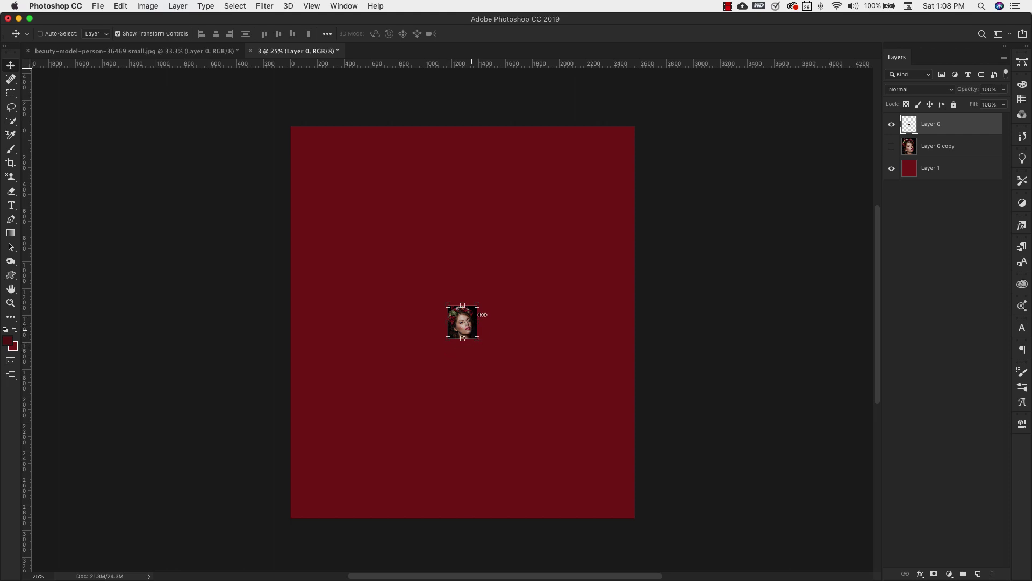
# Step: Enlarge the portrait to about 2522 × 2866 px so it covers the dark-red canvas
pyautogui.moveTo(479, 306); pyautogui.dragTo(642, 154)
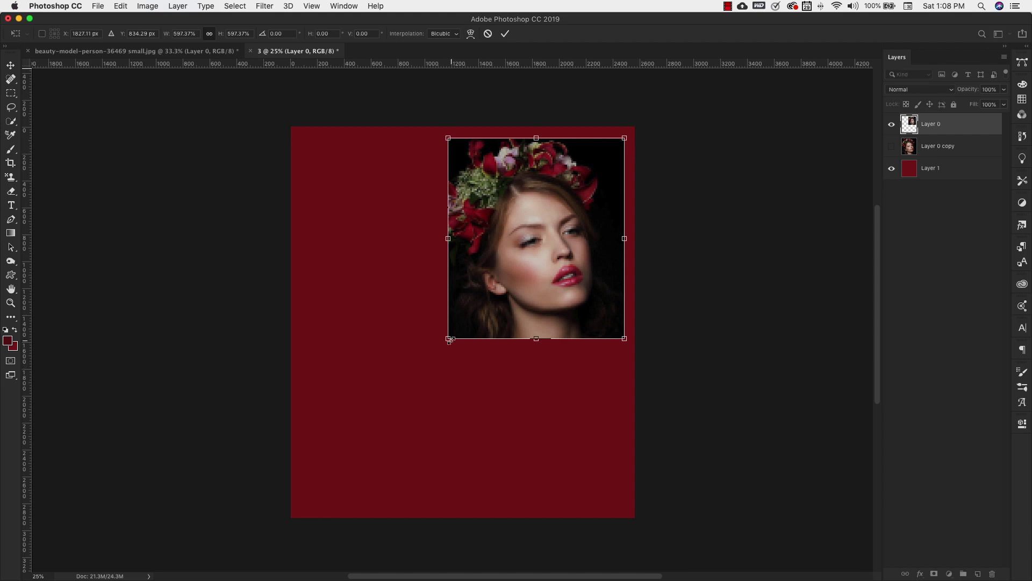
pyautogui.moveTo(448, 339); pyautogui.dragTo(278, 506)
pyautogui.moveTo(620, 141); pyautogui.dragTo(636, 126)
pyautogui.press('Return')
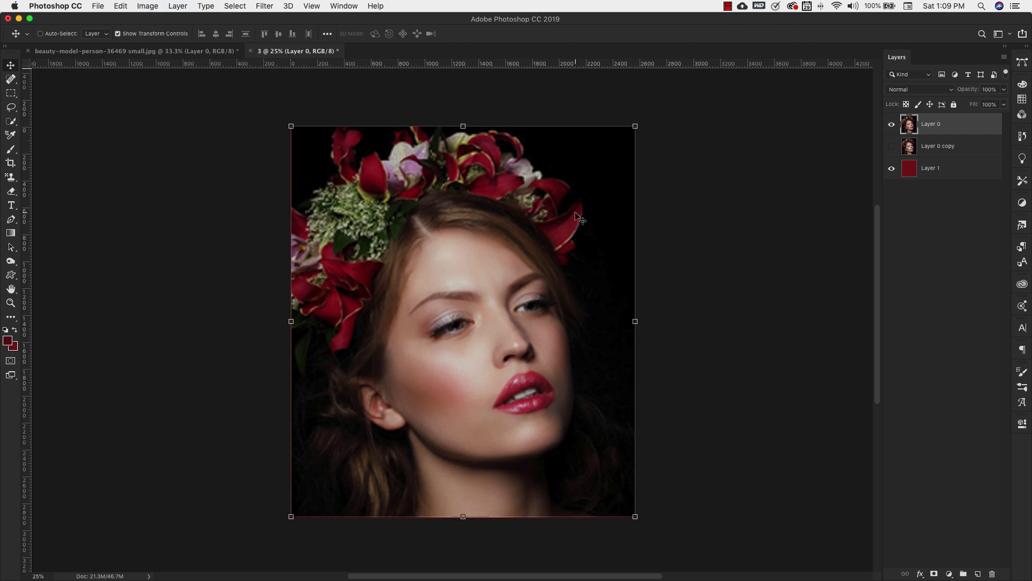
# Step: Scale the portrait to 96%, then rotate it about 45° on the canvas
pyautogui.moveTo(635, 126); pyautogui.dragTo(548, 332)
pyautogui.press('Return')
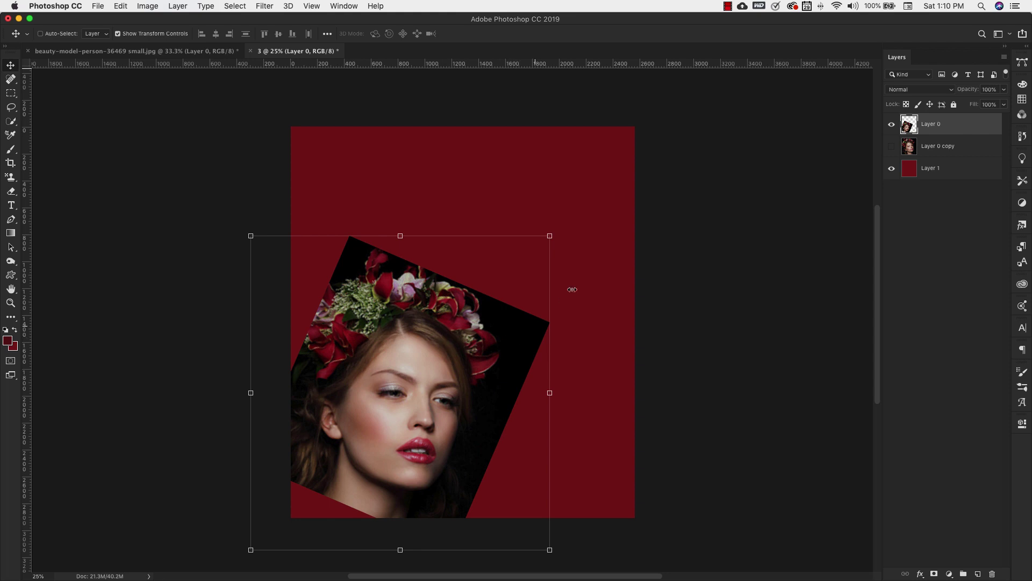
pyautogui.moveTo(559, 230); pyautogui.dragTo(447, 166)
pyautogui.press('Return')
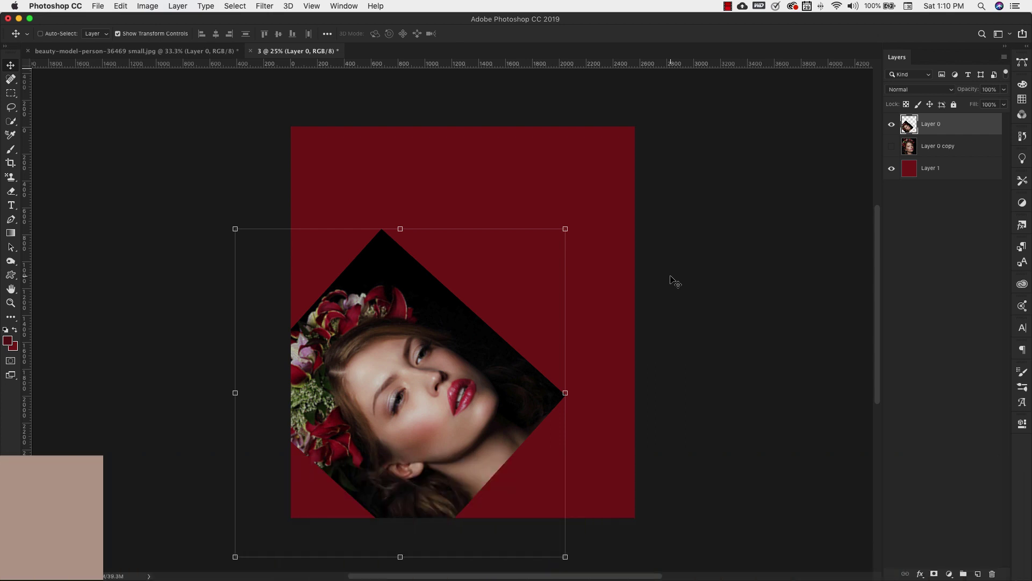
# Step: Show and select Layer 0 copy, and hide the rotated Layer 0
pyautogui.click(891, 146)
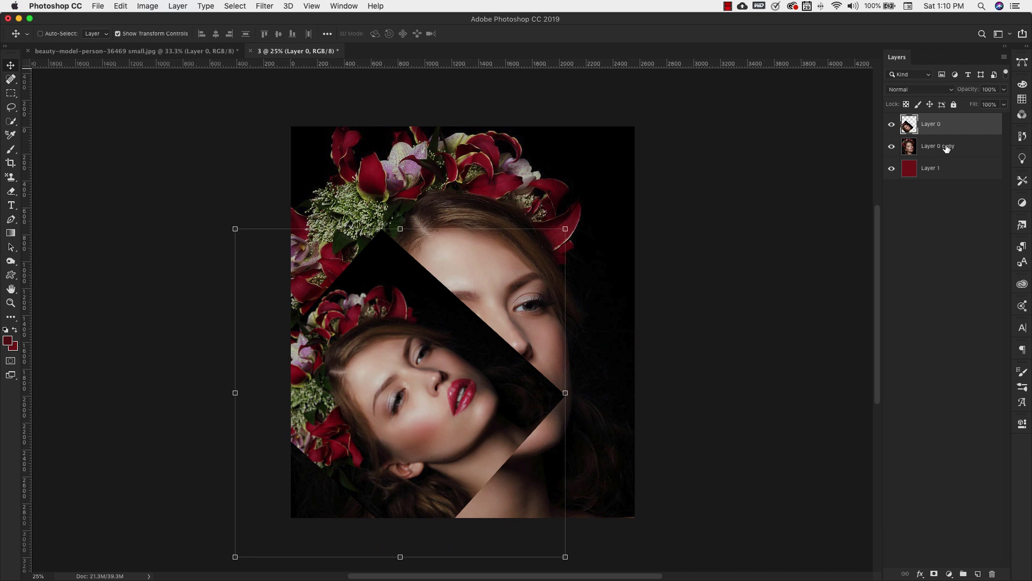
pyautogui.click(947, 149)
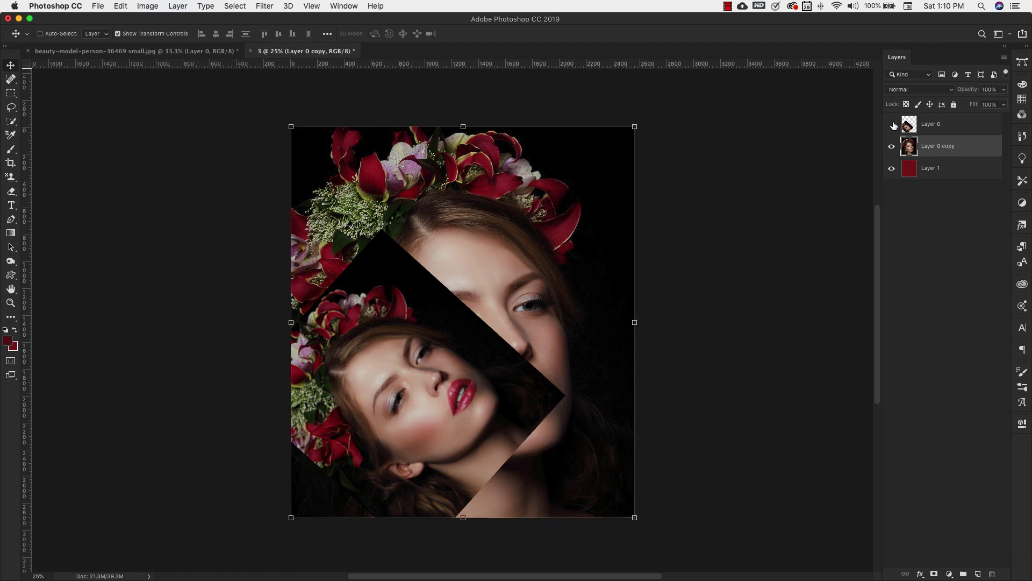
pyautogui.click(893, 126)
# Step: Convert Layer 0 copy to a smart object and shrink it to about 169 × 192 px
pyautogui.rightClick(953, 148)
pyautogui.click(866, 258)
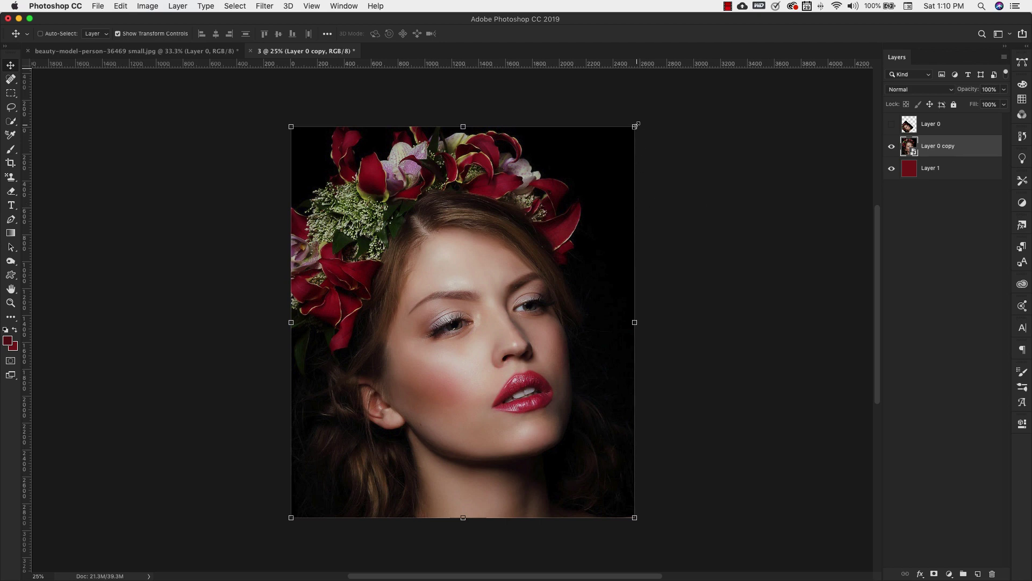
pyautogui.moveTo(635, 125); pyautogui.dragTo(295, 475)
pyautogui.press('Return')
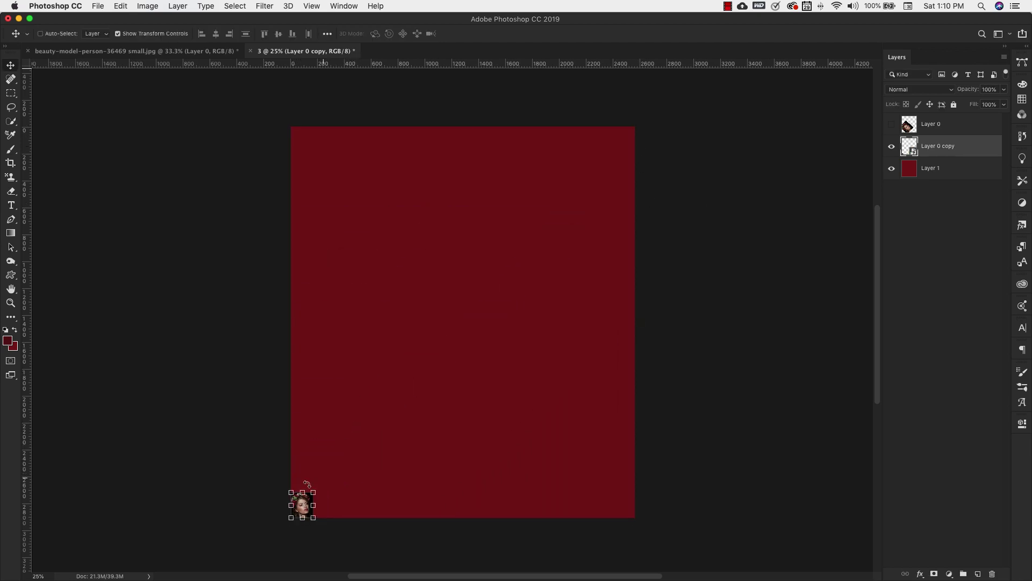